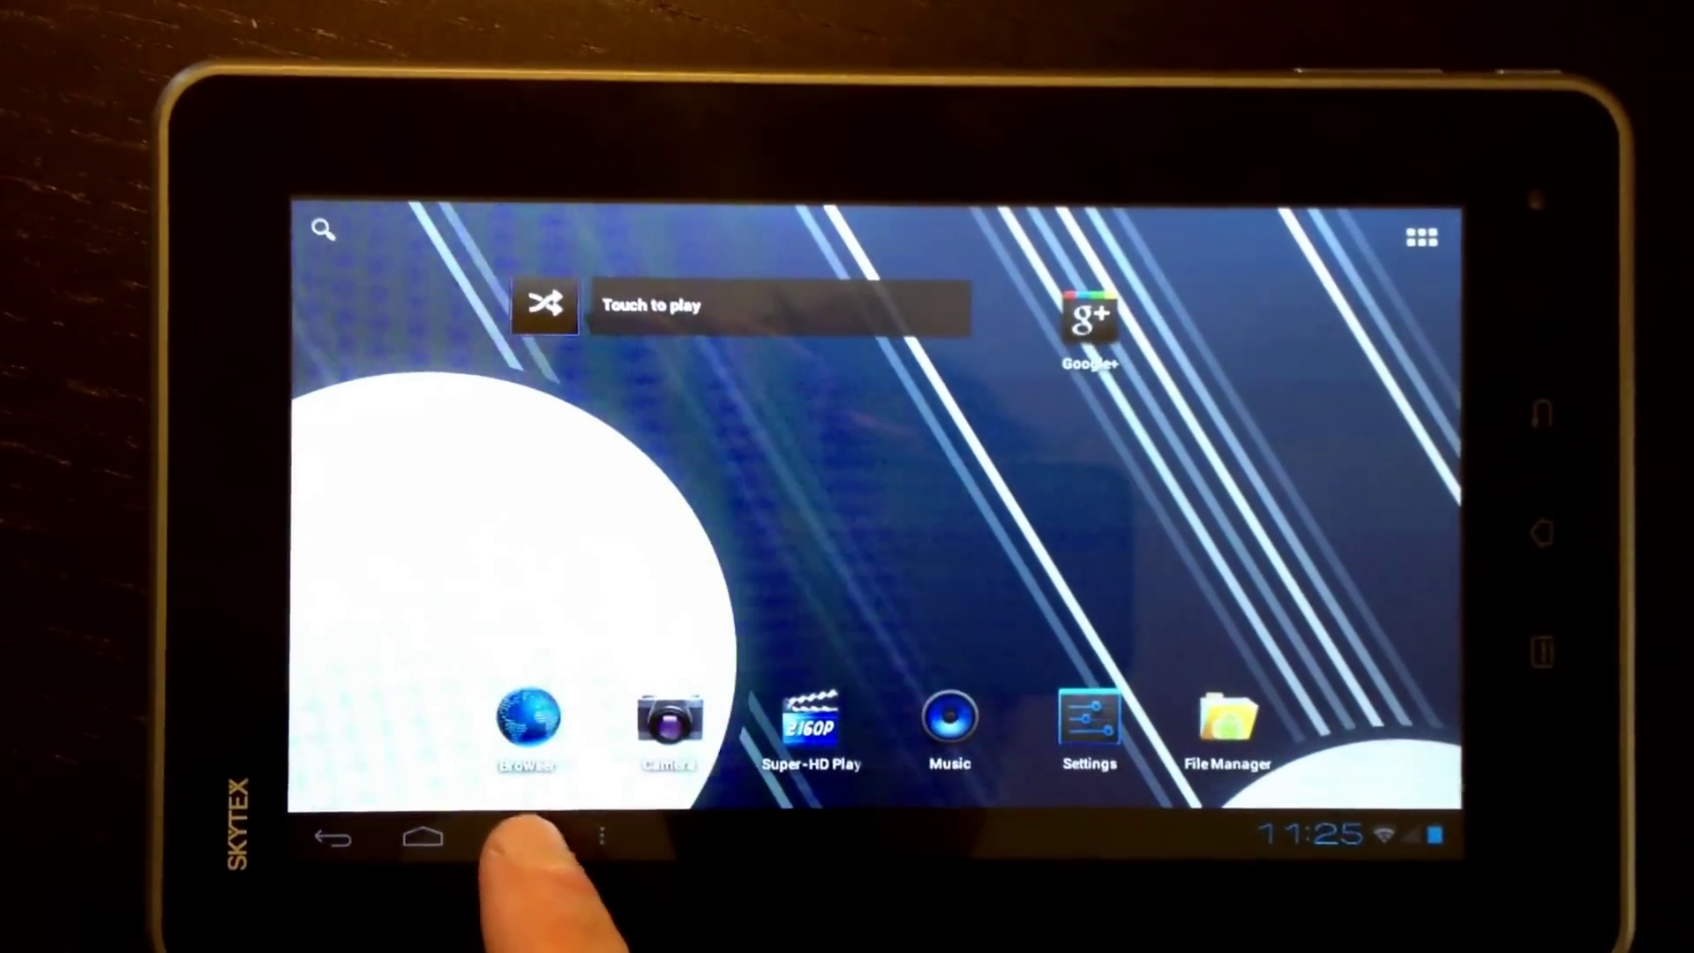
# Browse the recent apps list by swiping through it, then dismiss it
pyautogui.click(515, 845)
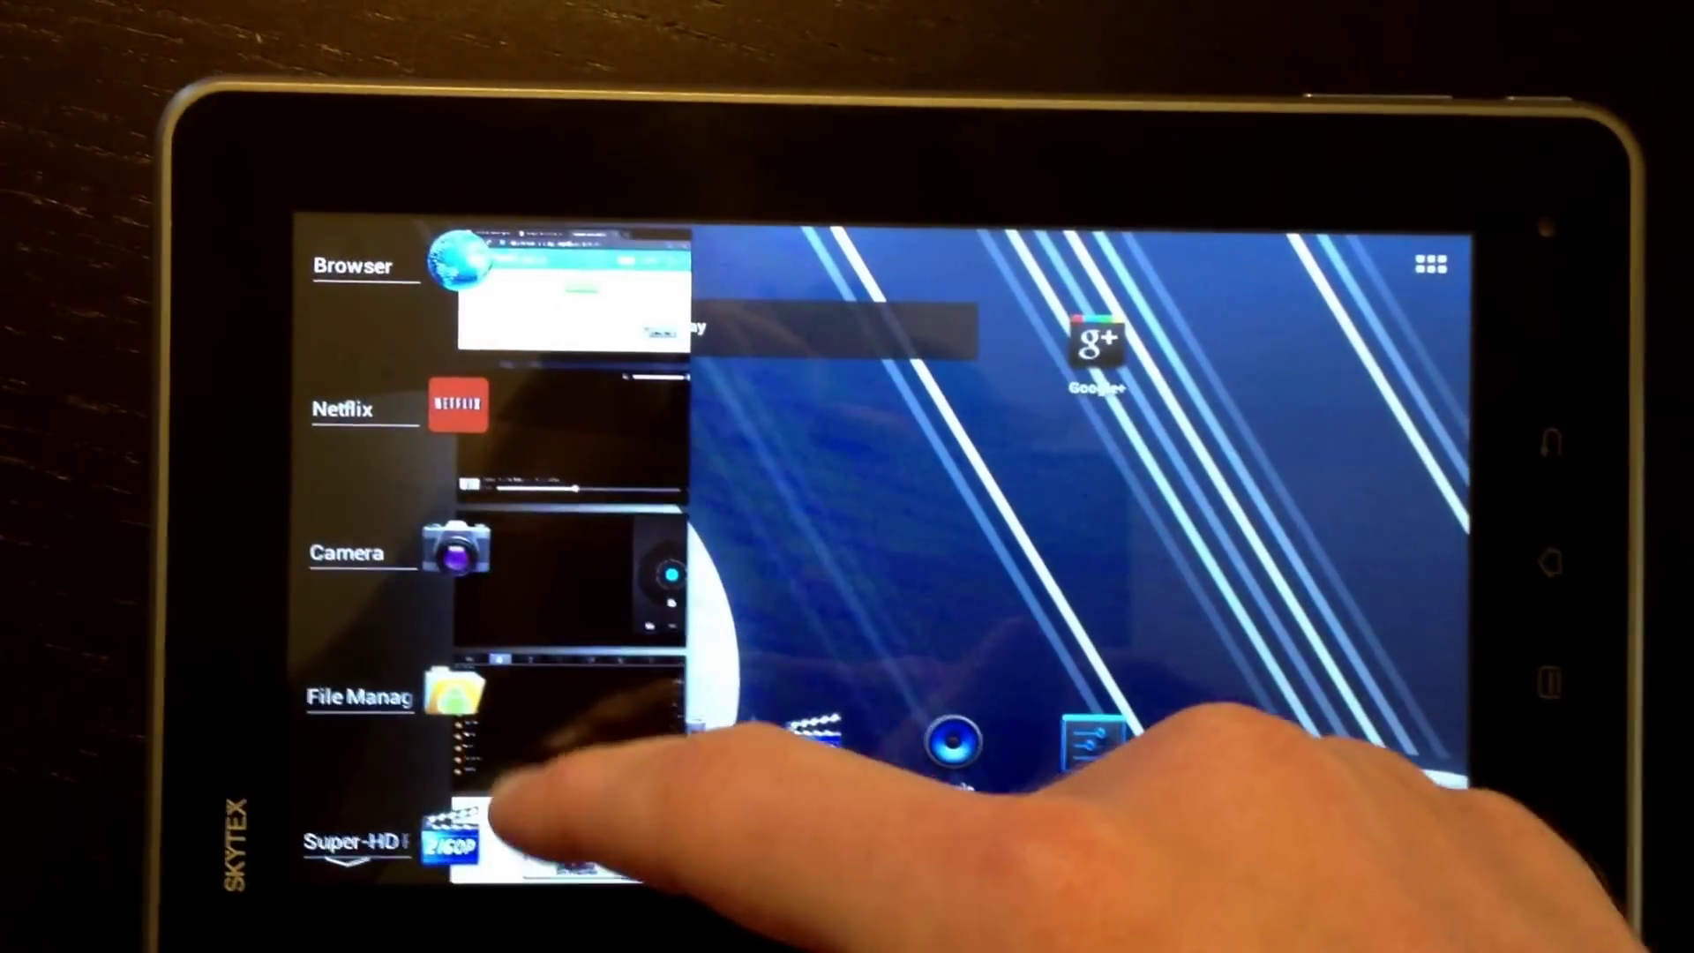
pyautogui.moveTo(492, 794); pyautogui.dragTo(680, 265)
pyautogui.moveTo(661, 340); pyautogui.dragTo(1249, 870)
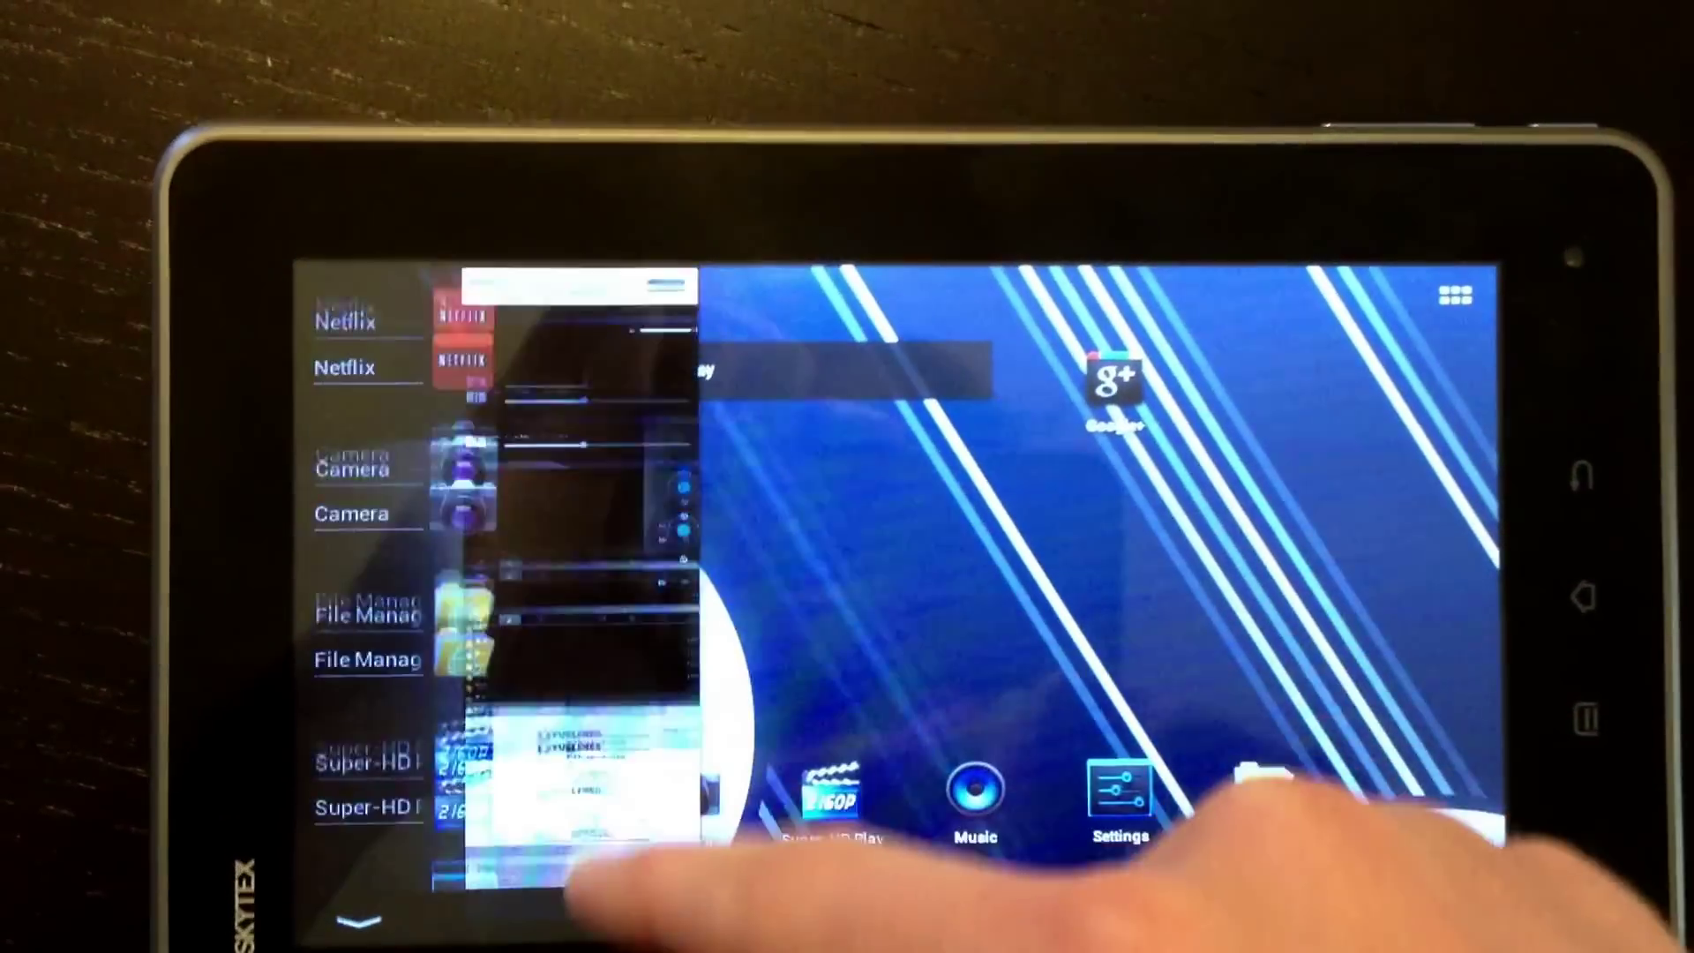
pyautogui.click(550, 616)
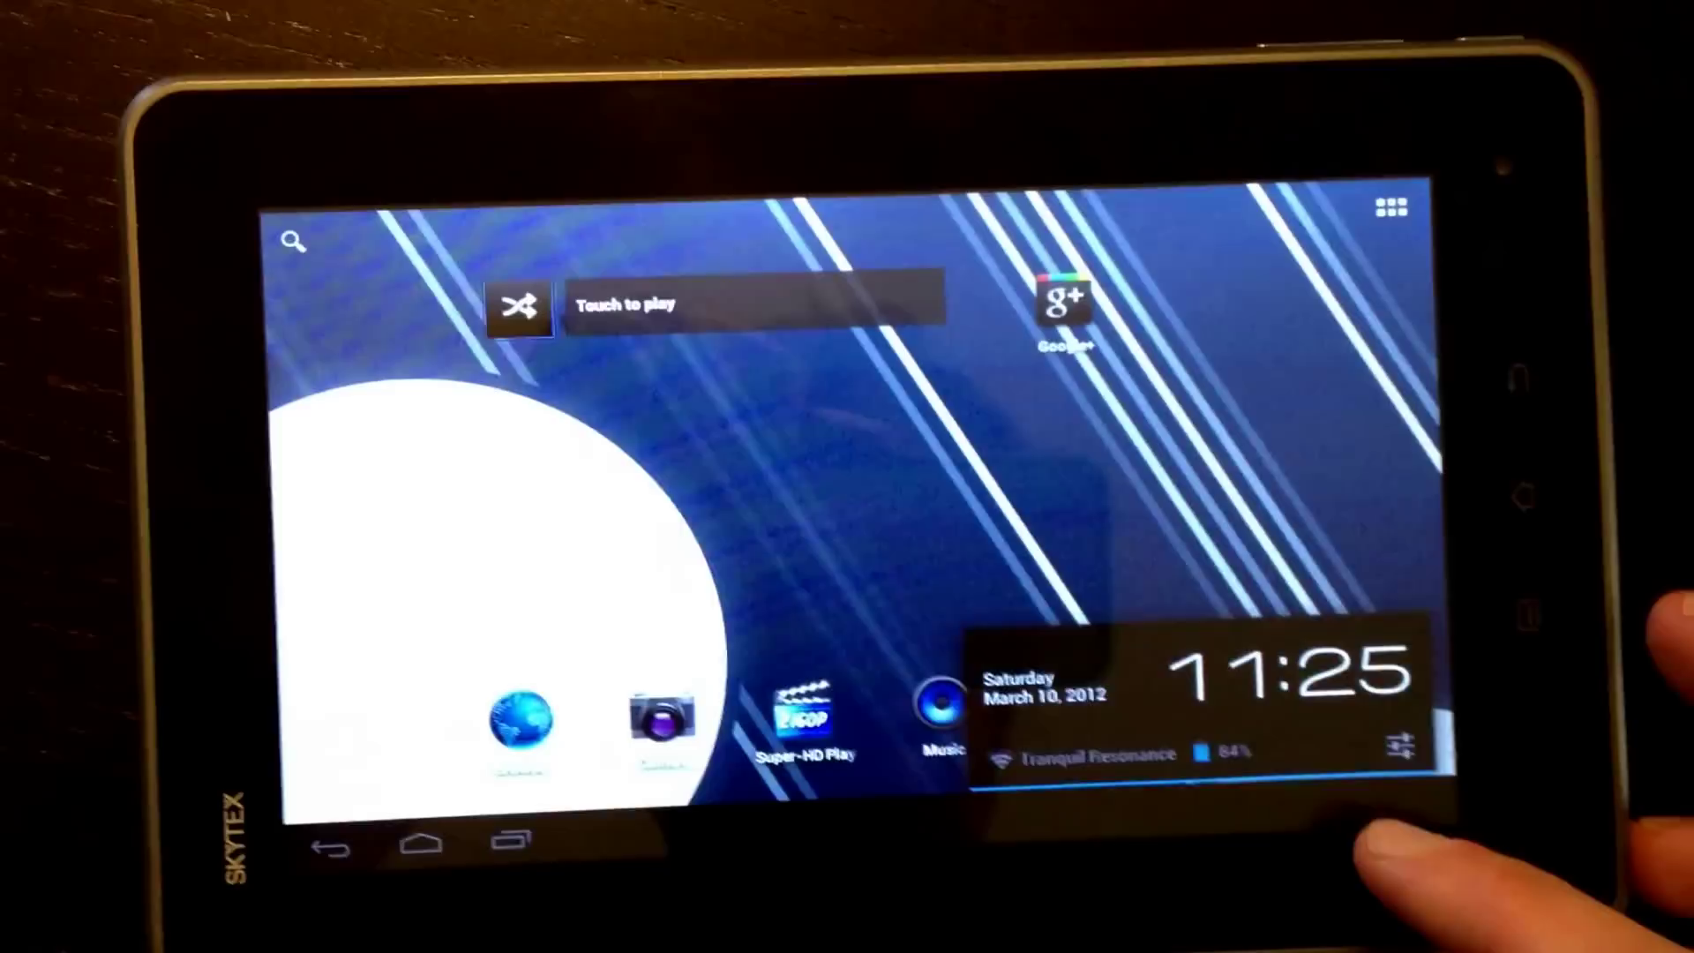
# Close the date and status panel and show the full installed apps grid
pyautogui.click(1270, 794)
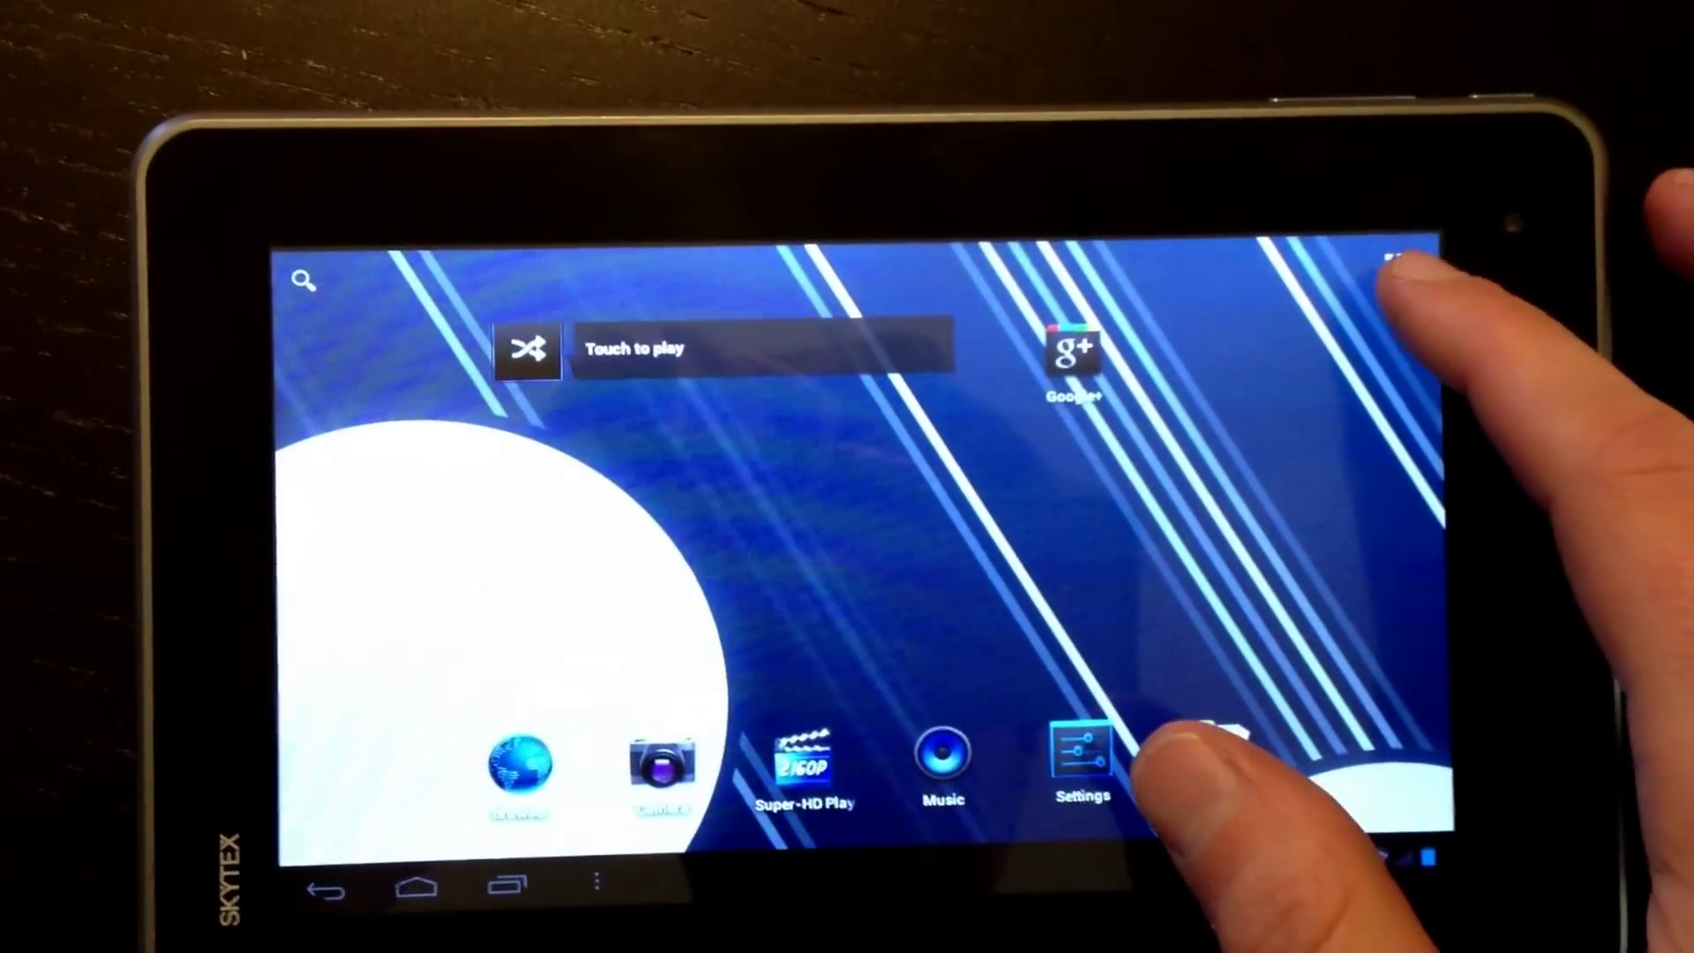
pyautogui.click(1397, 259)
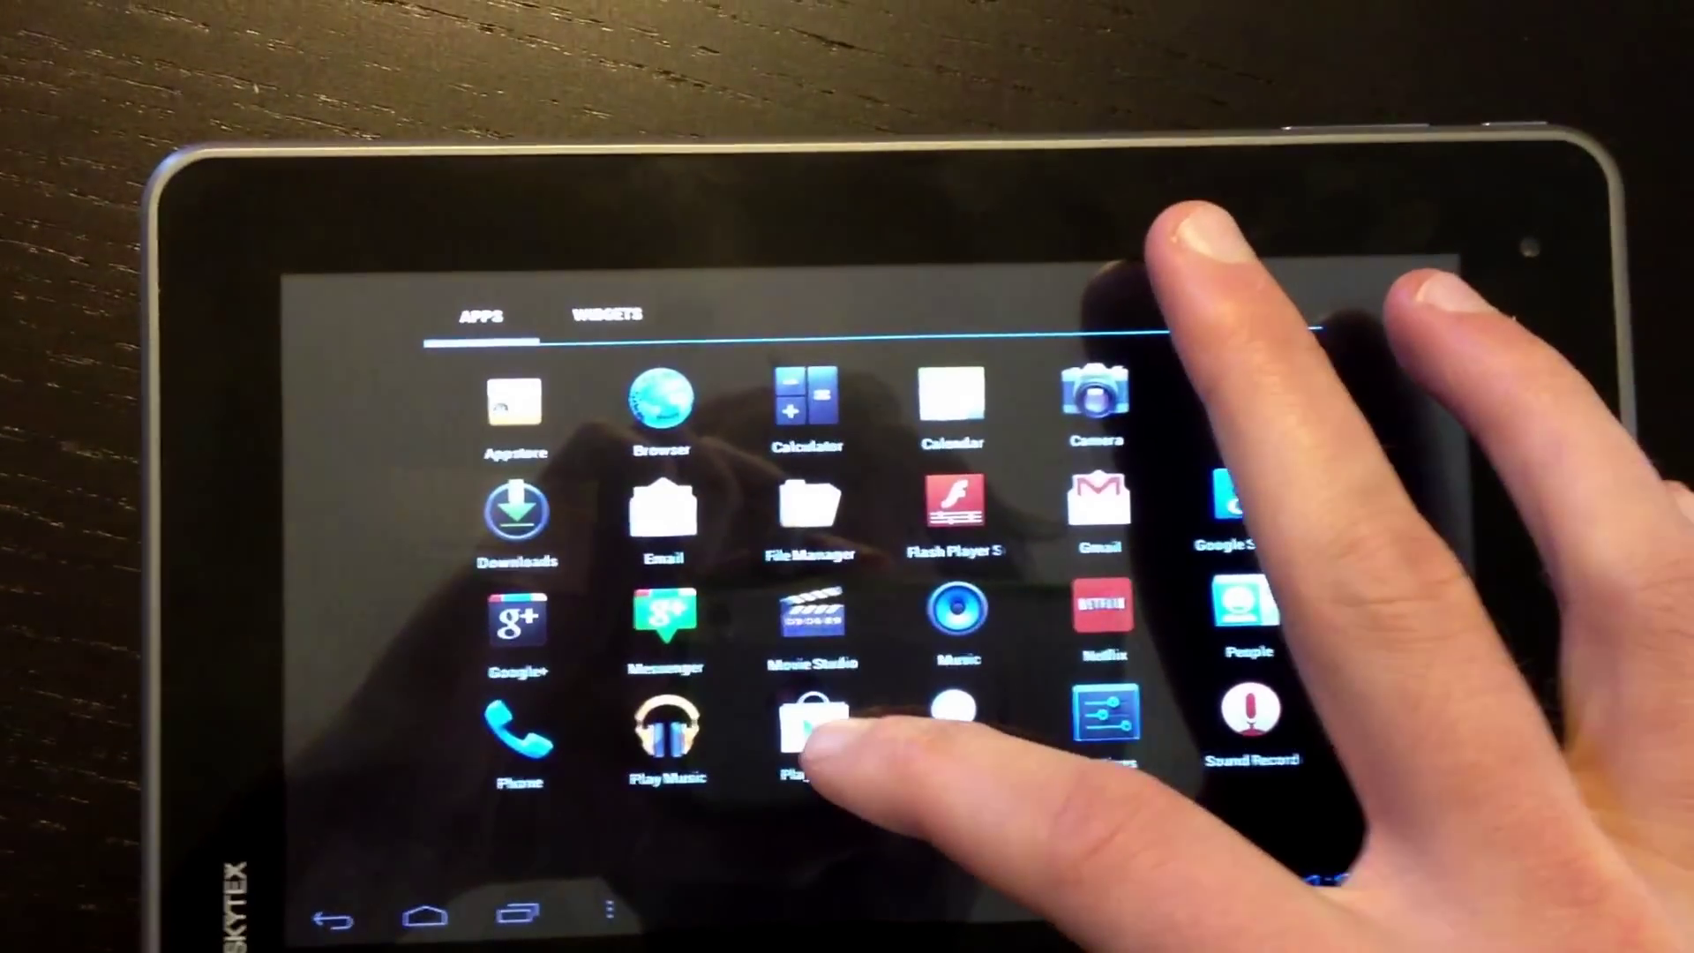
# Launch the Play Store from the app drawer
pyautogui.click(800, 735)
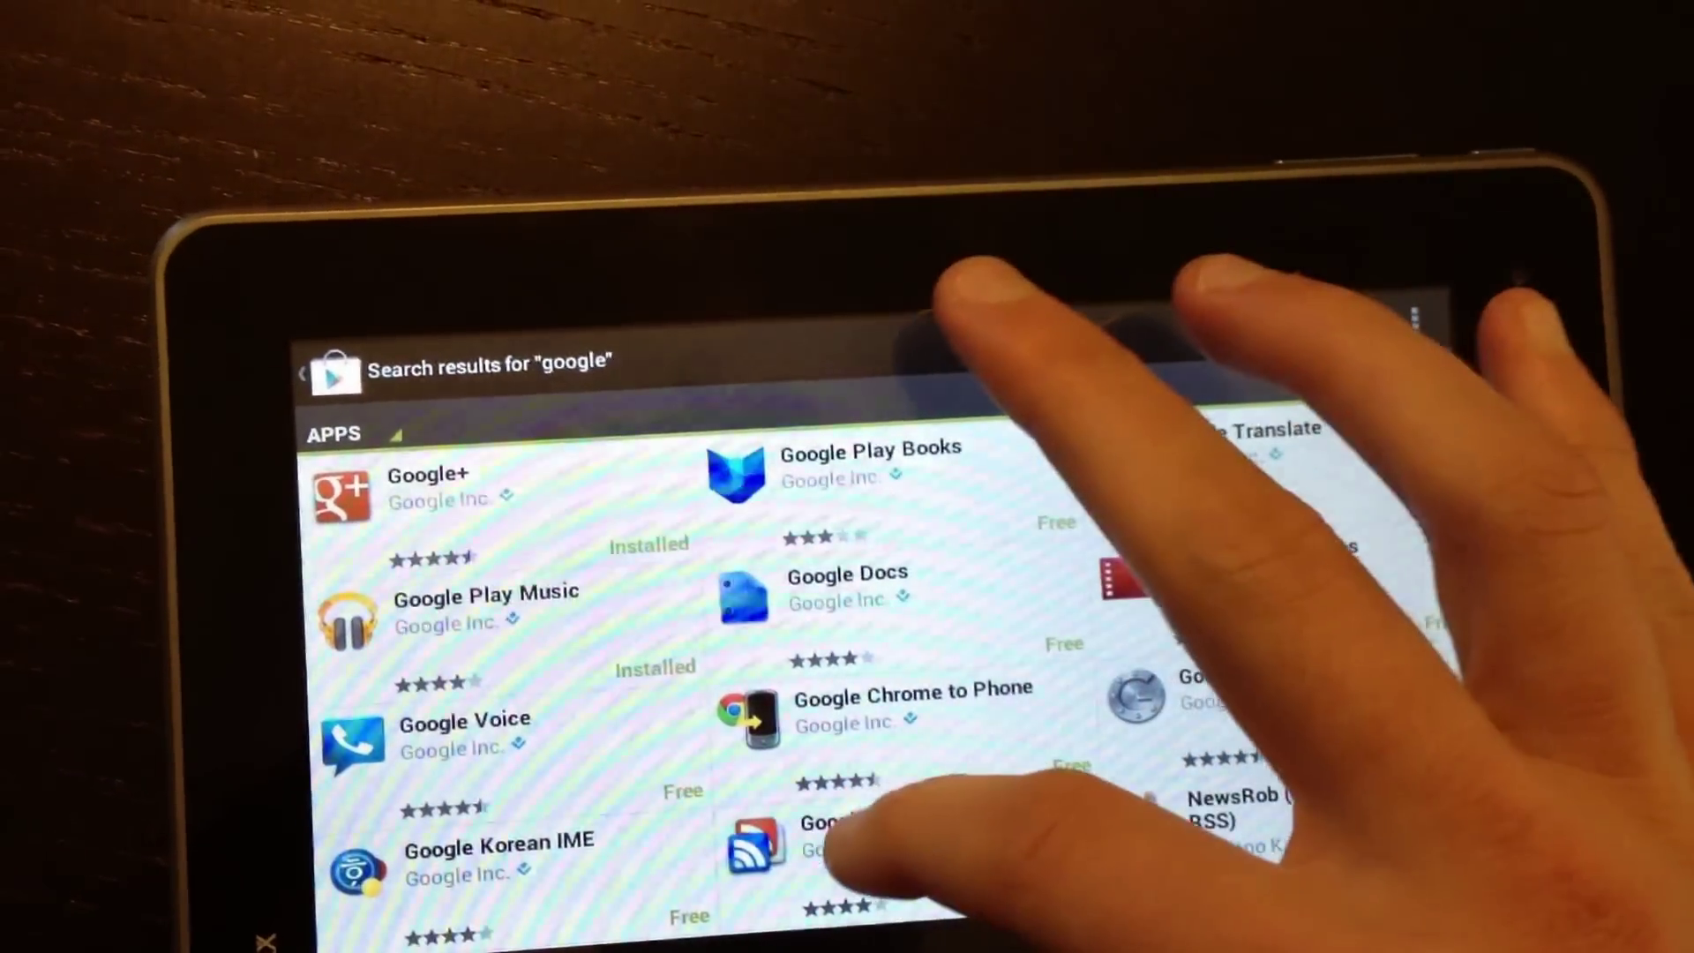
pyautogui.scroll(-3, 873, 595)
pyautogui.scroll(3, 874, 635)
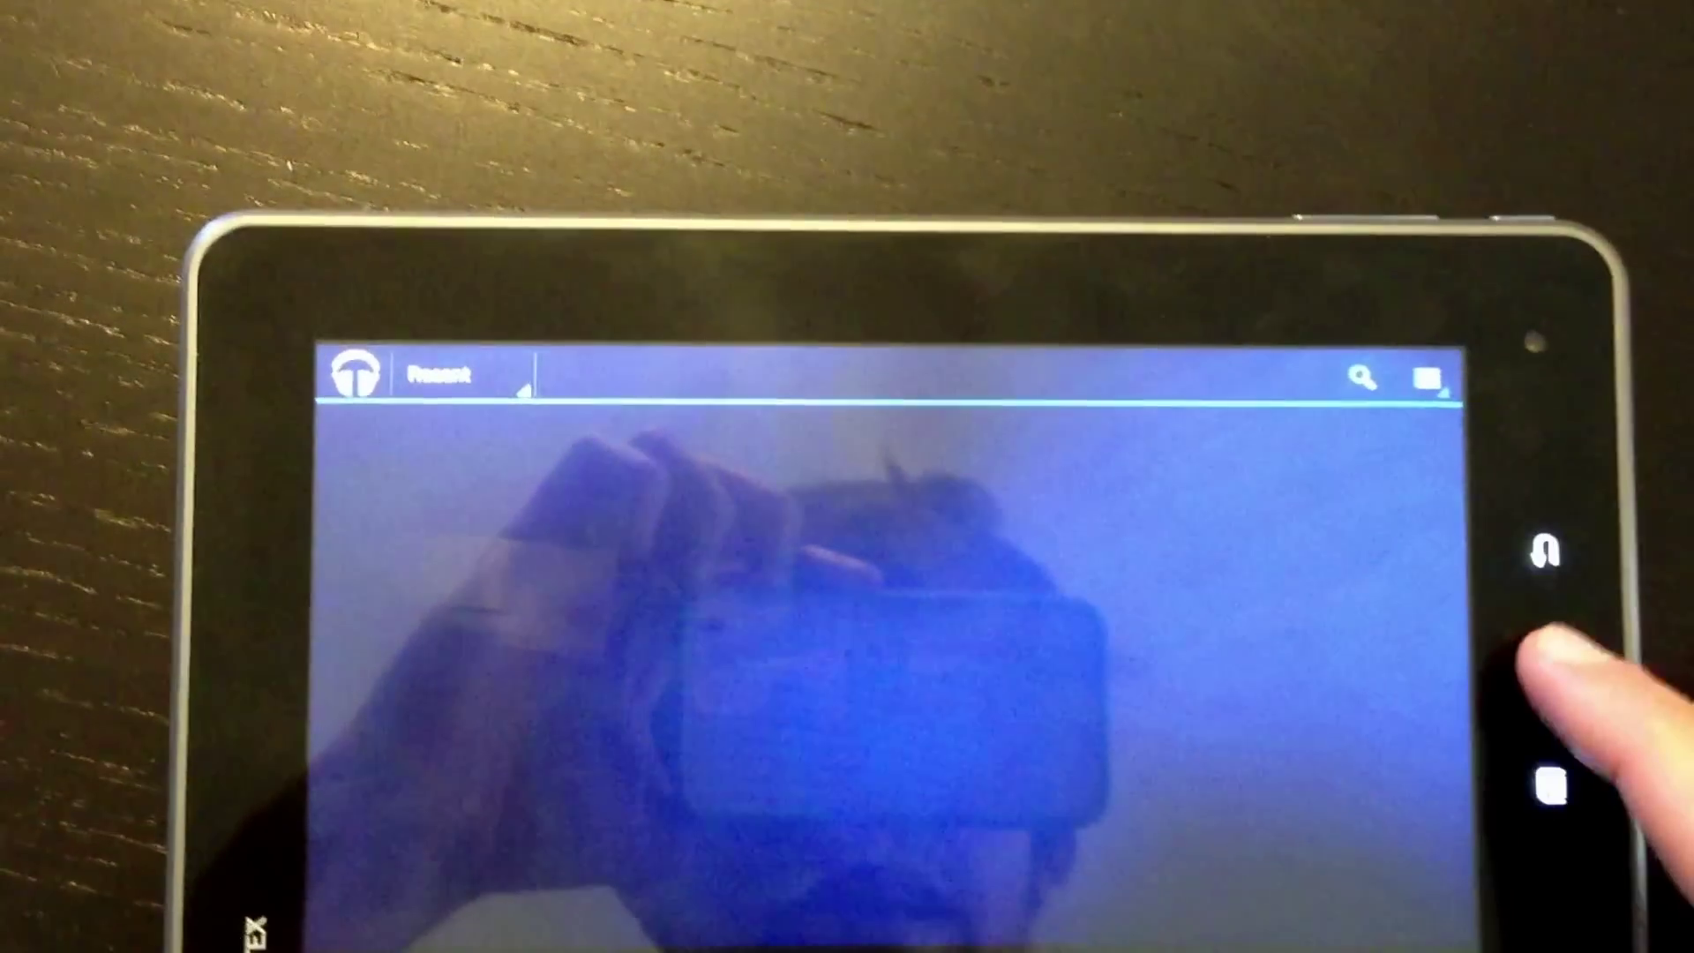
# Leave Google Play Music for the home screen
pyautogui.click(1542, 654)
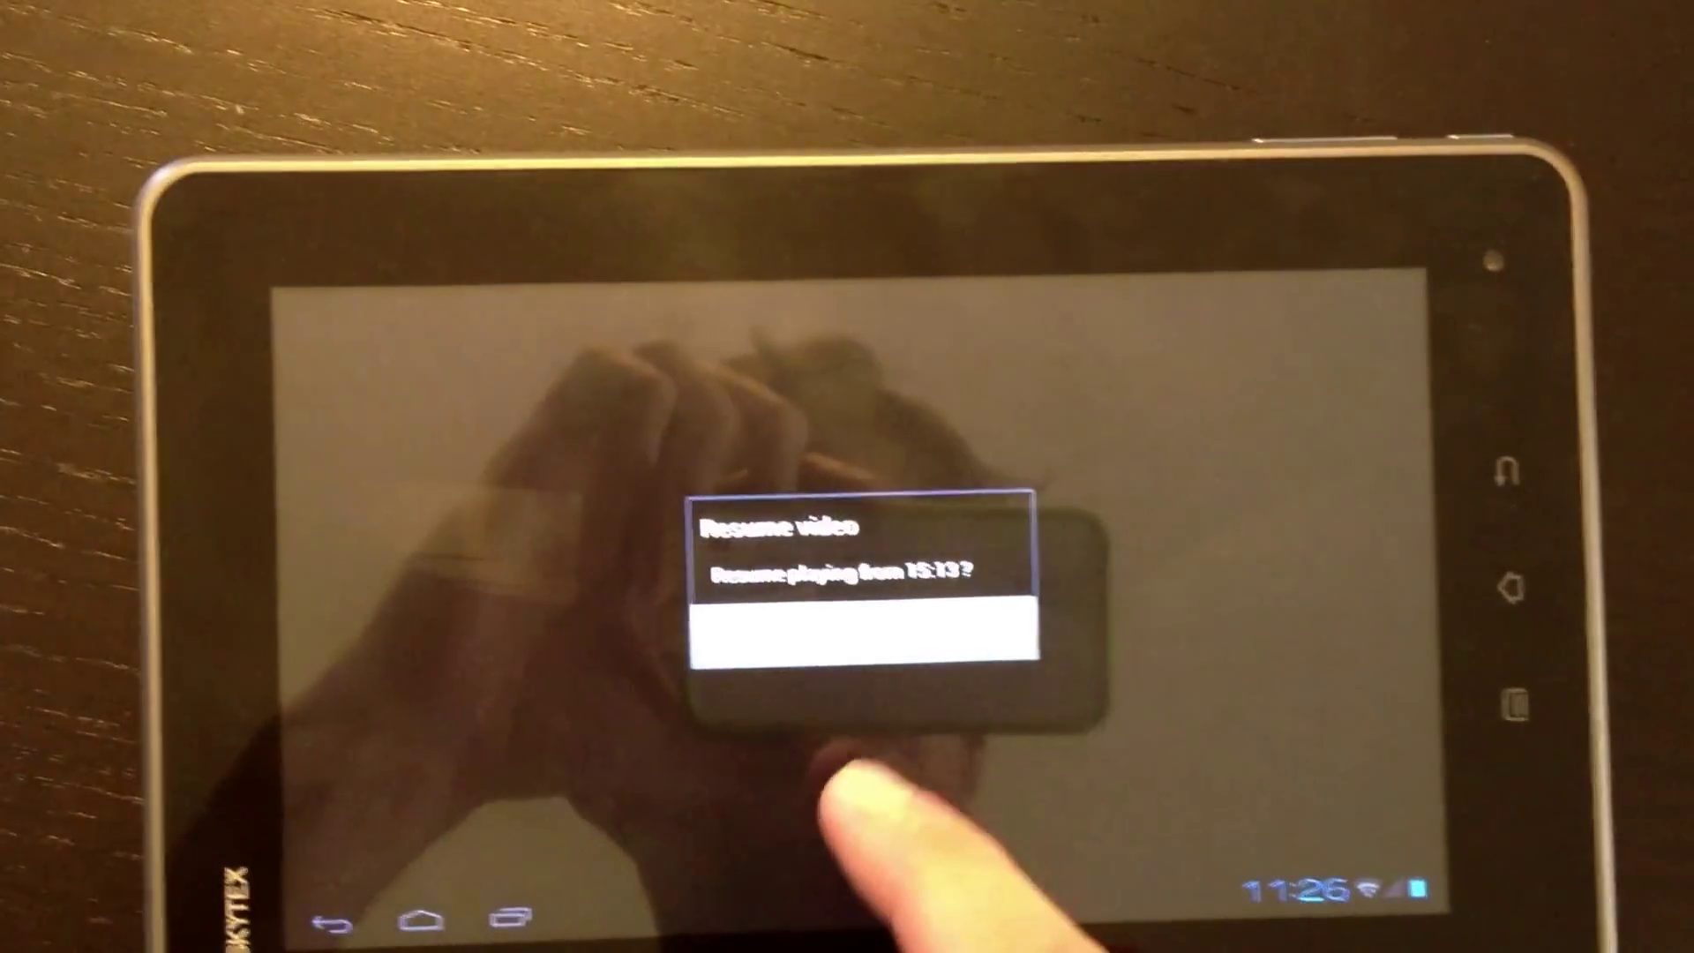
# Resume the cycling race video at 15:22, show its controls, then close the player
pyautogui.click(773, 649)
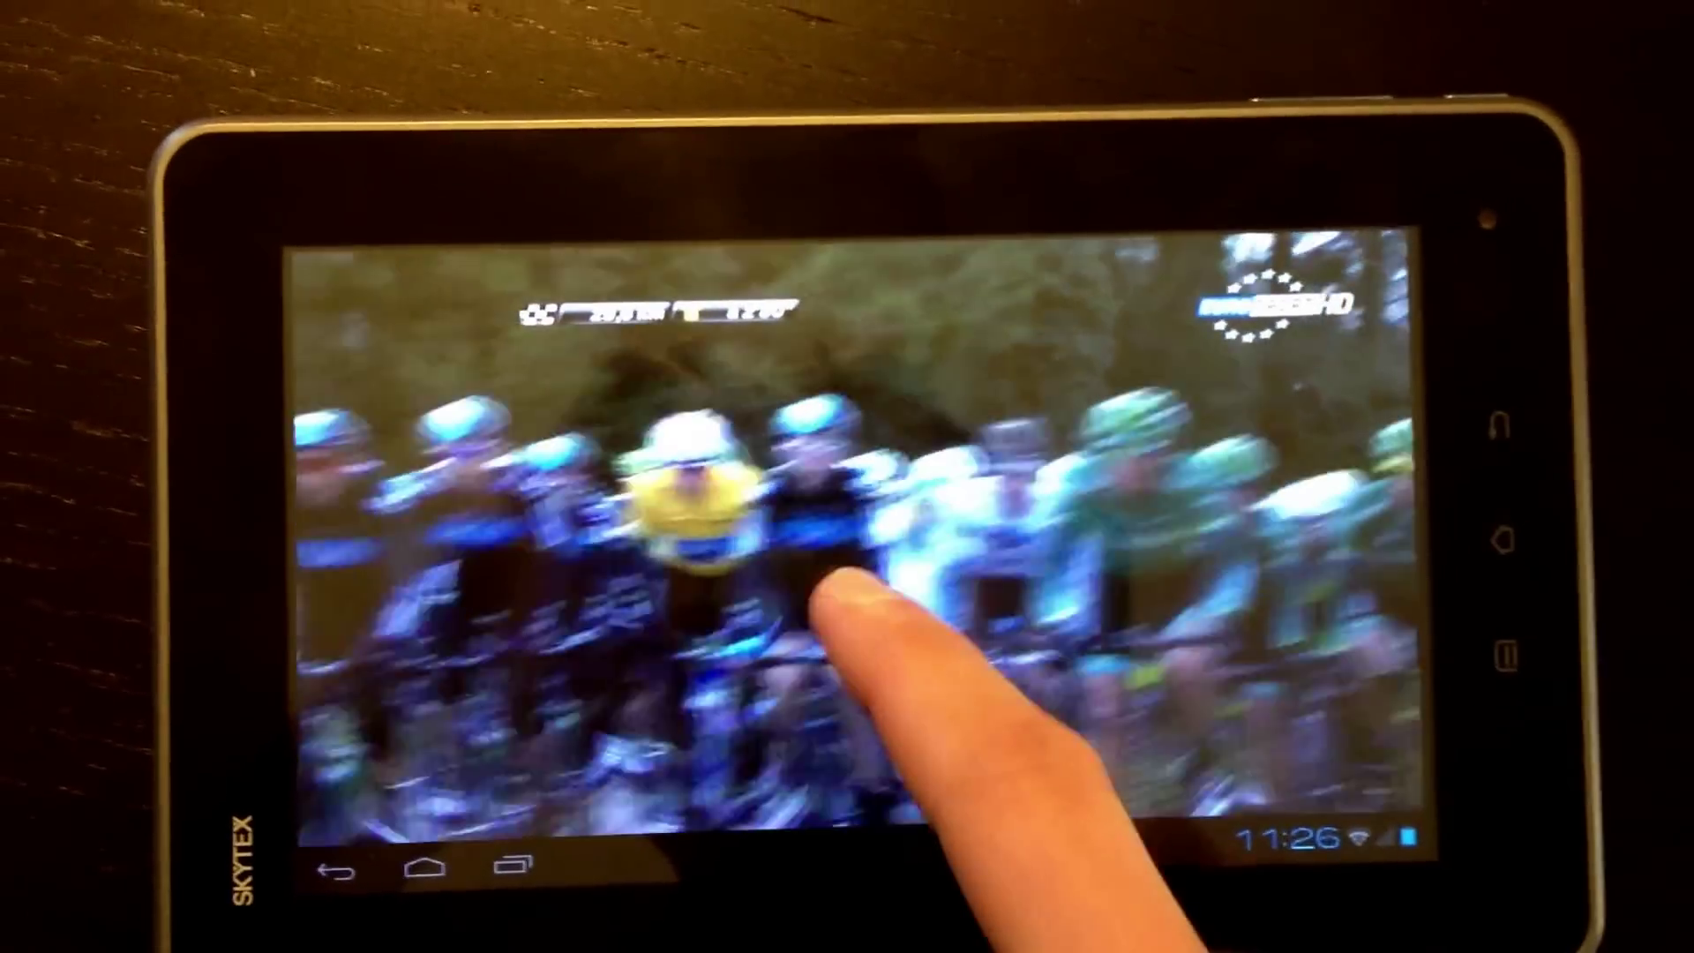
pyautogui.click(852, 587)
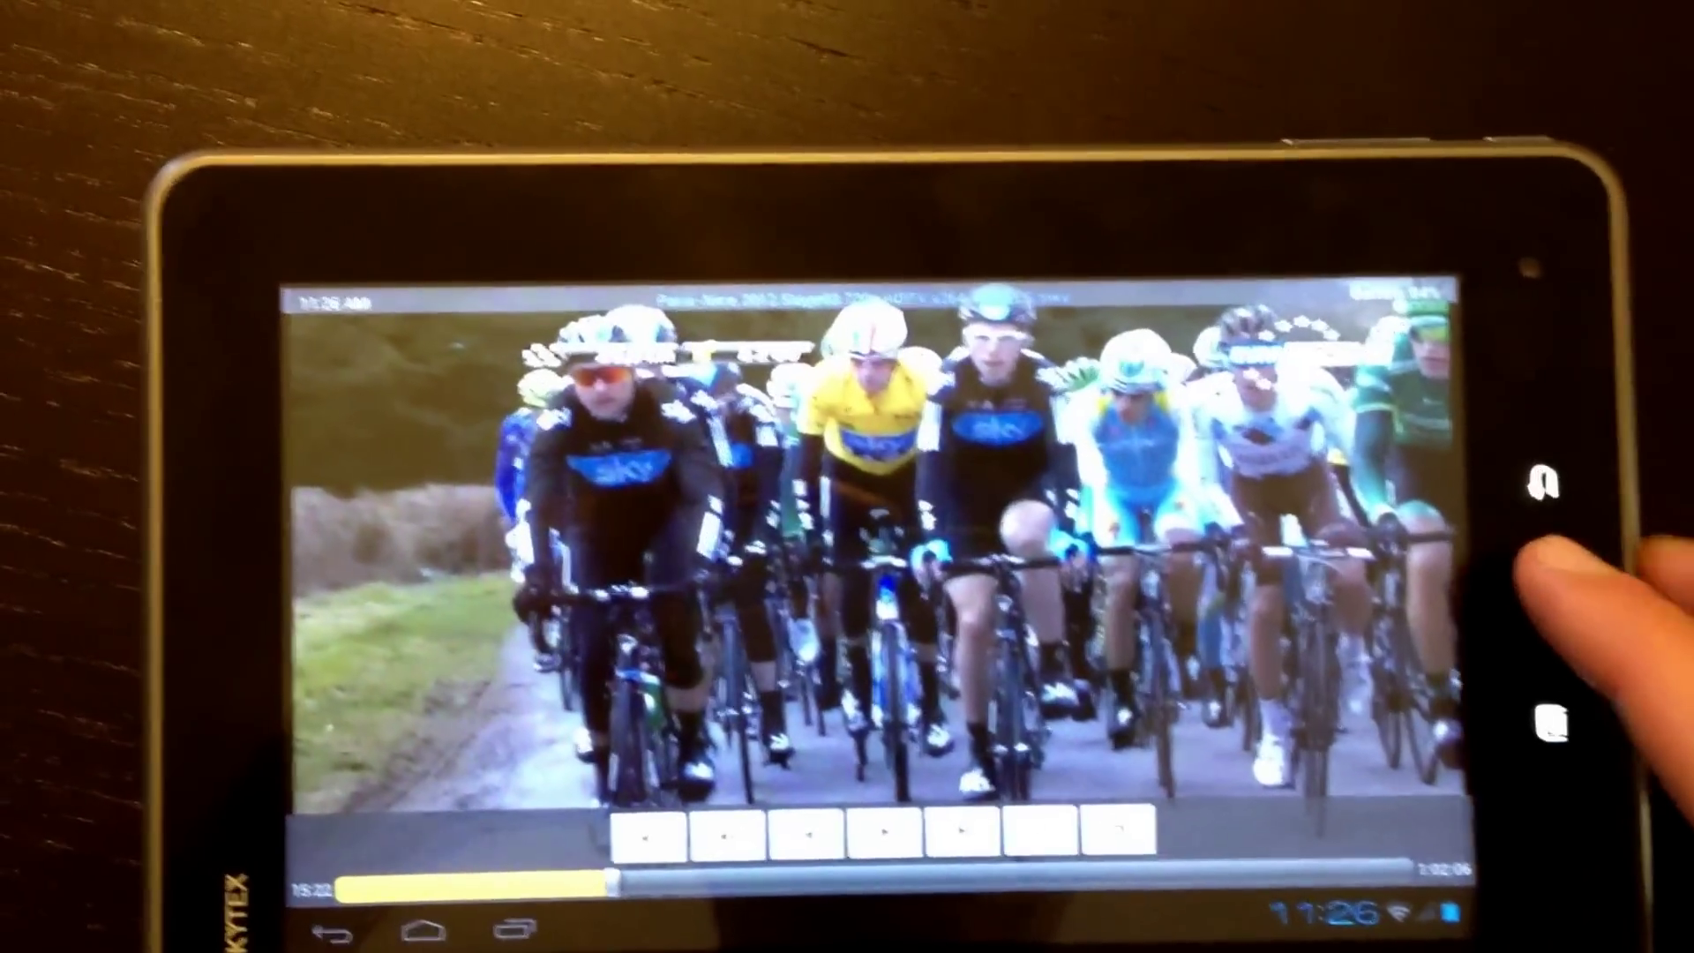
pyautogui.click(1523, 583)
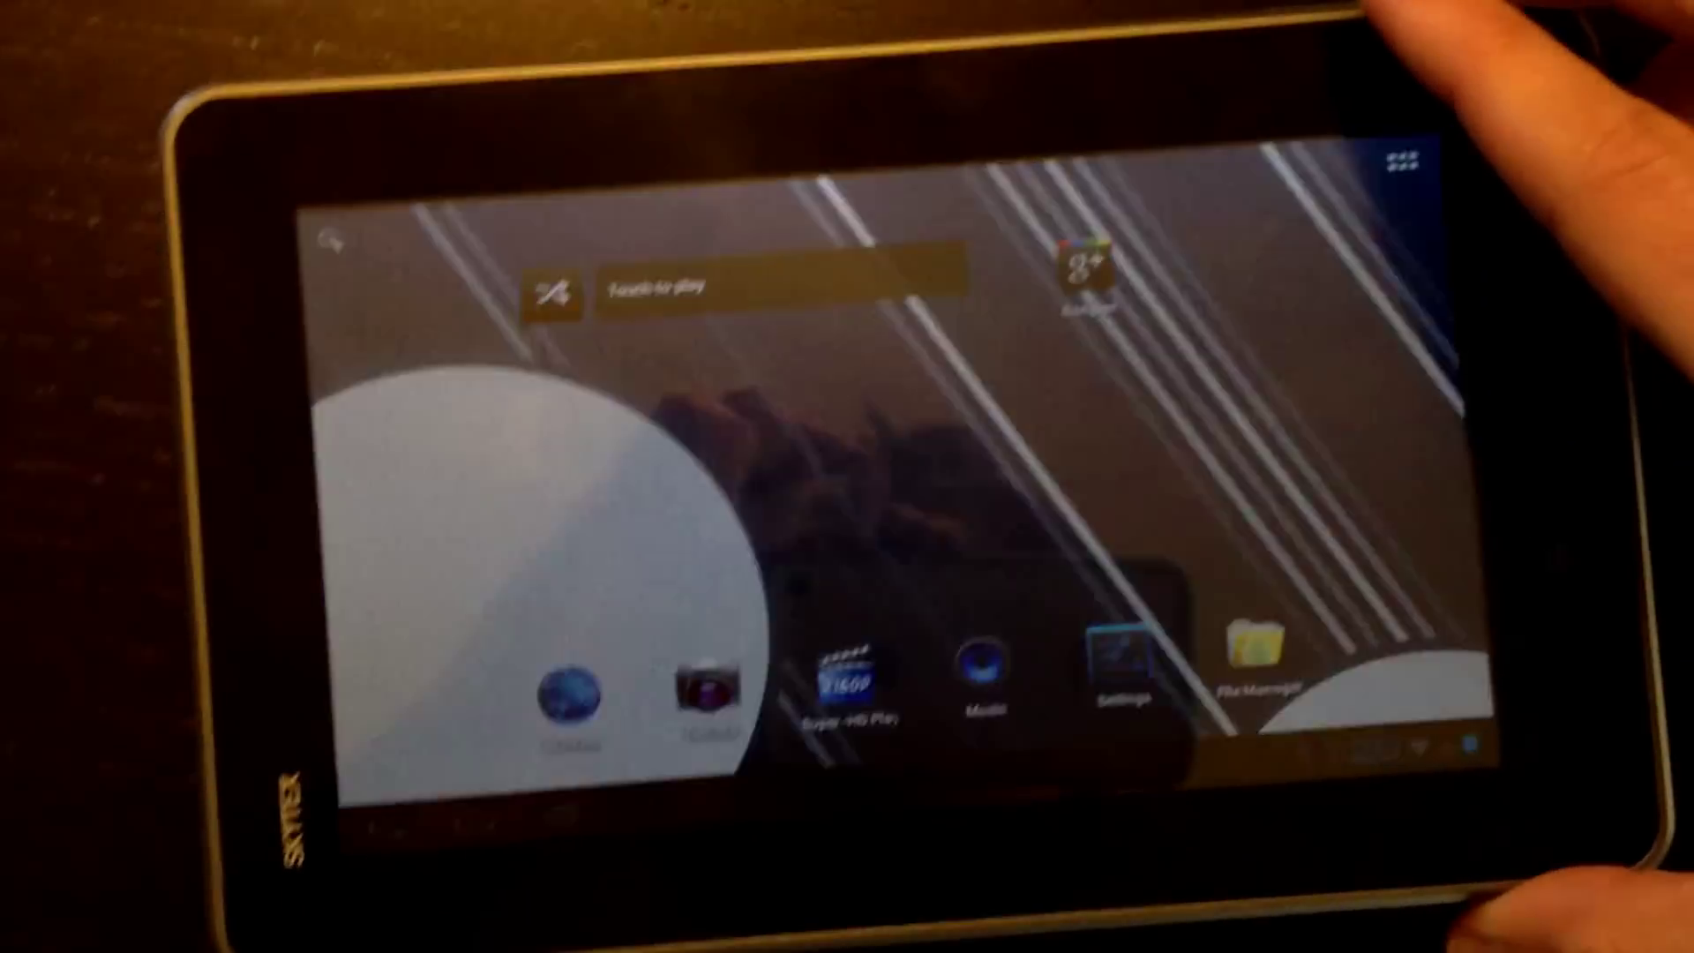
pyautogui.press('XF86PowerOff')
pyautogui.press('XF86PowerOff')
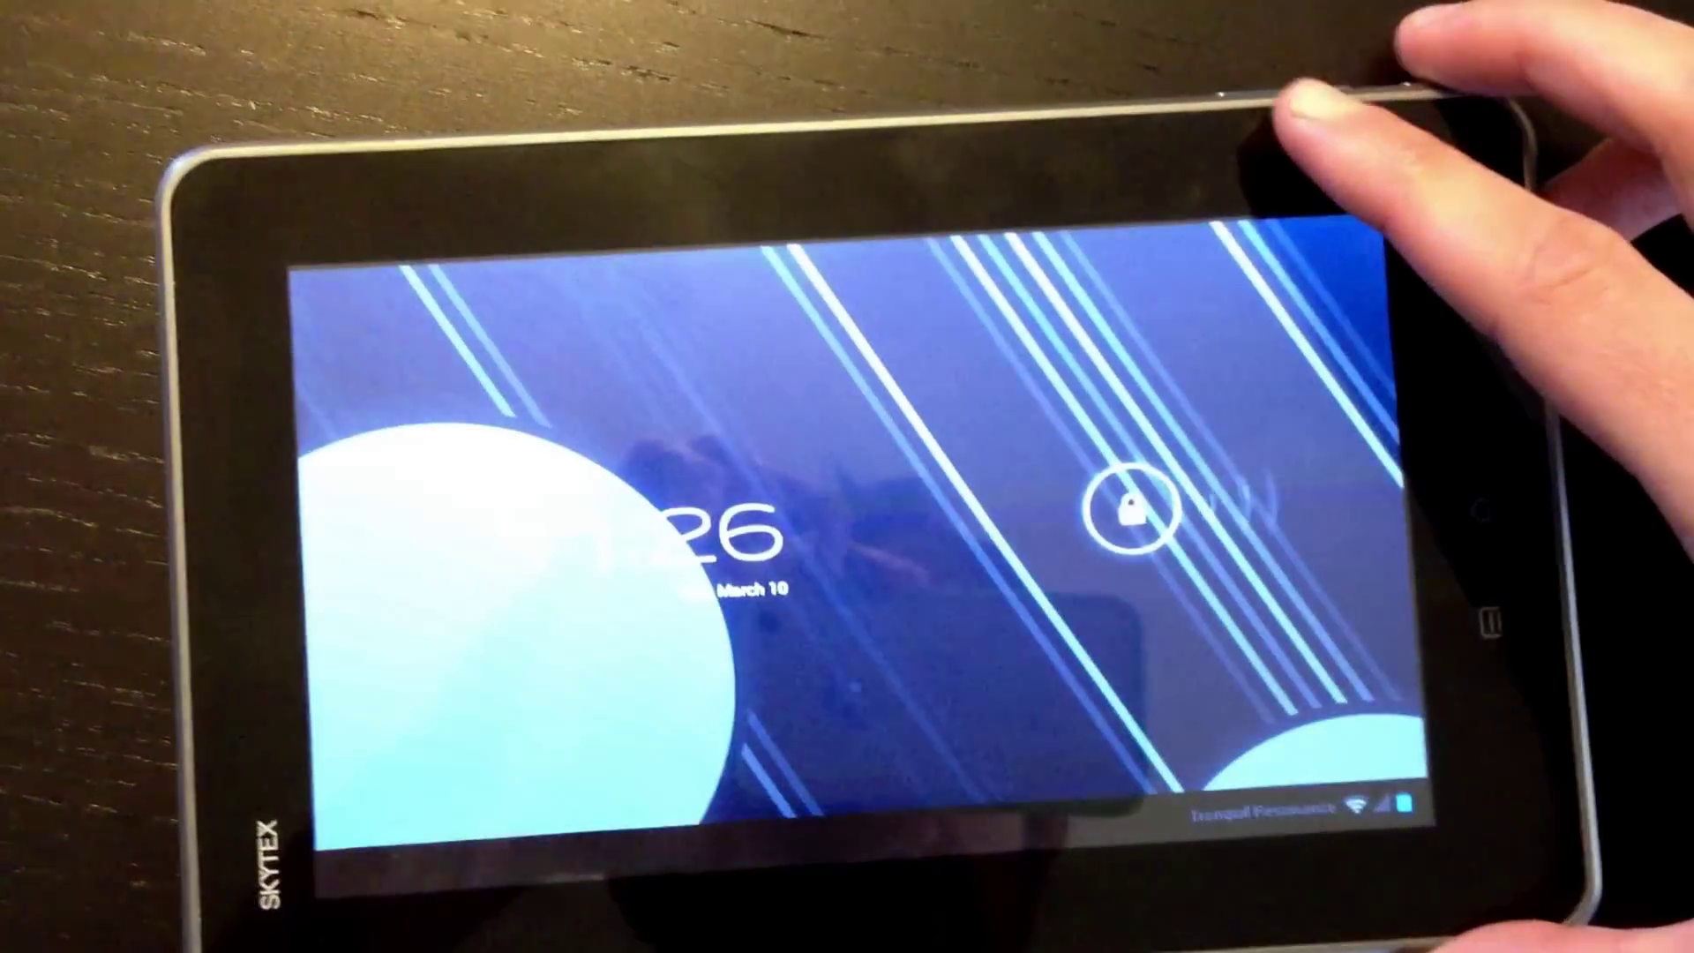
pyautogui.moveTo(1371, 530); pyautogui.dragTo(1320, 504)
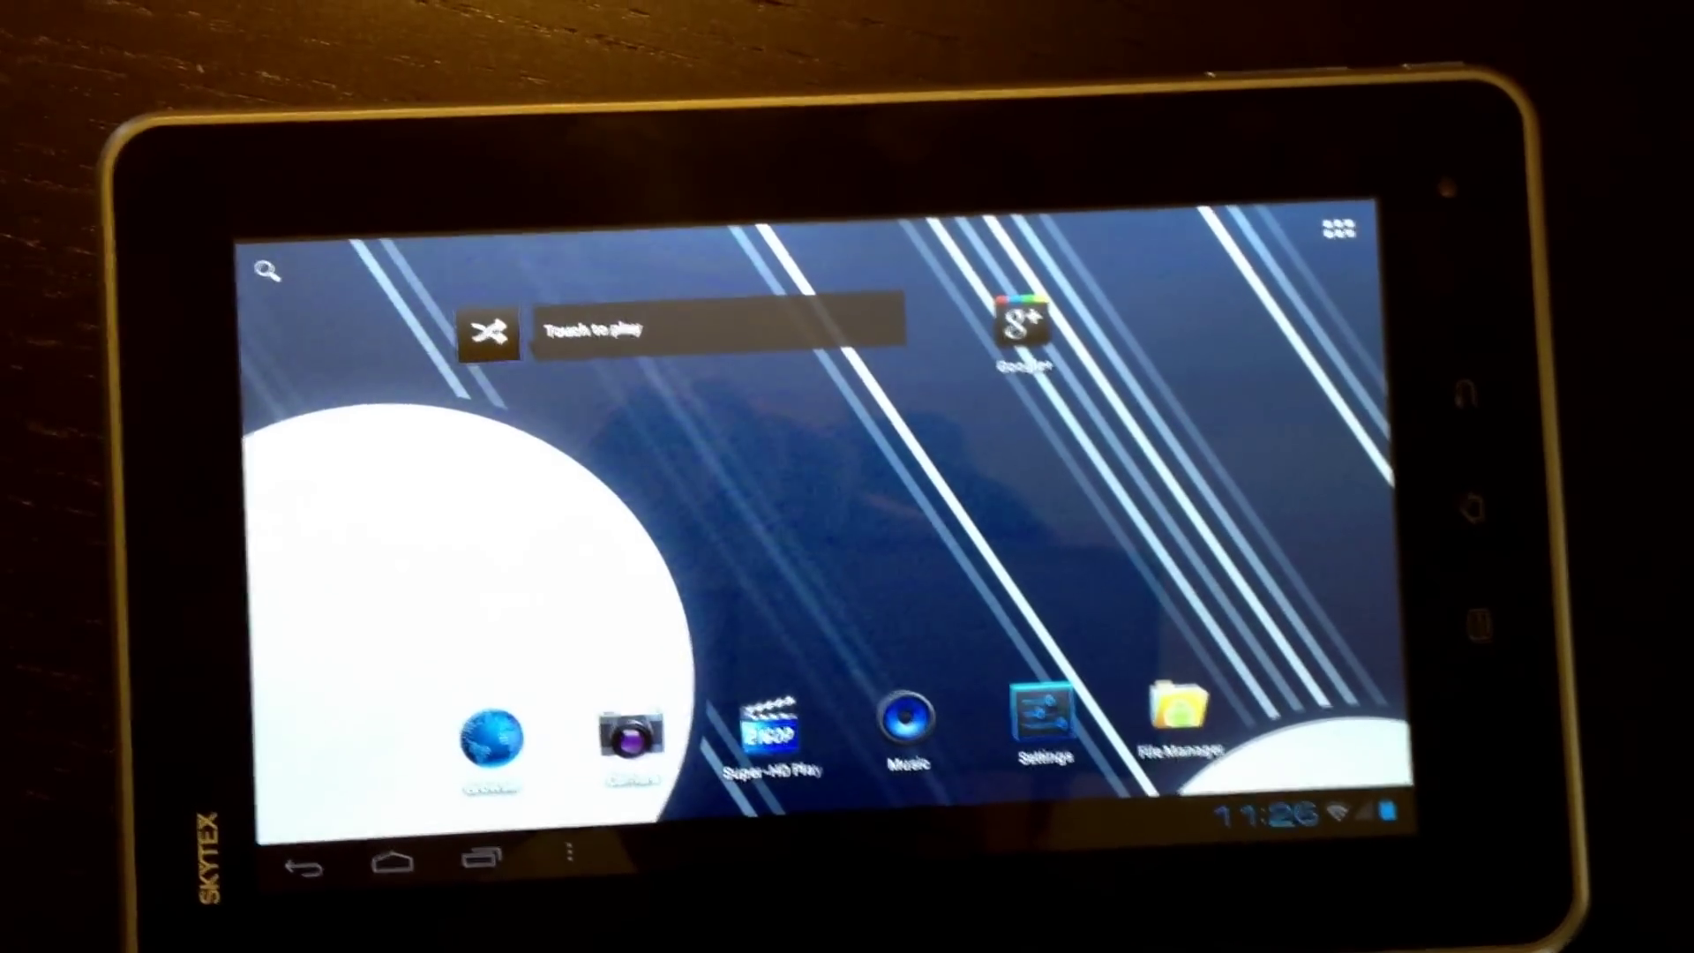
pyautogui.click(1044, 714)
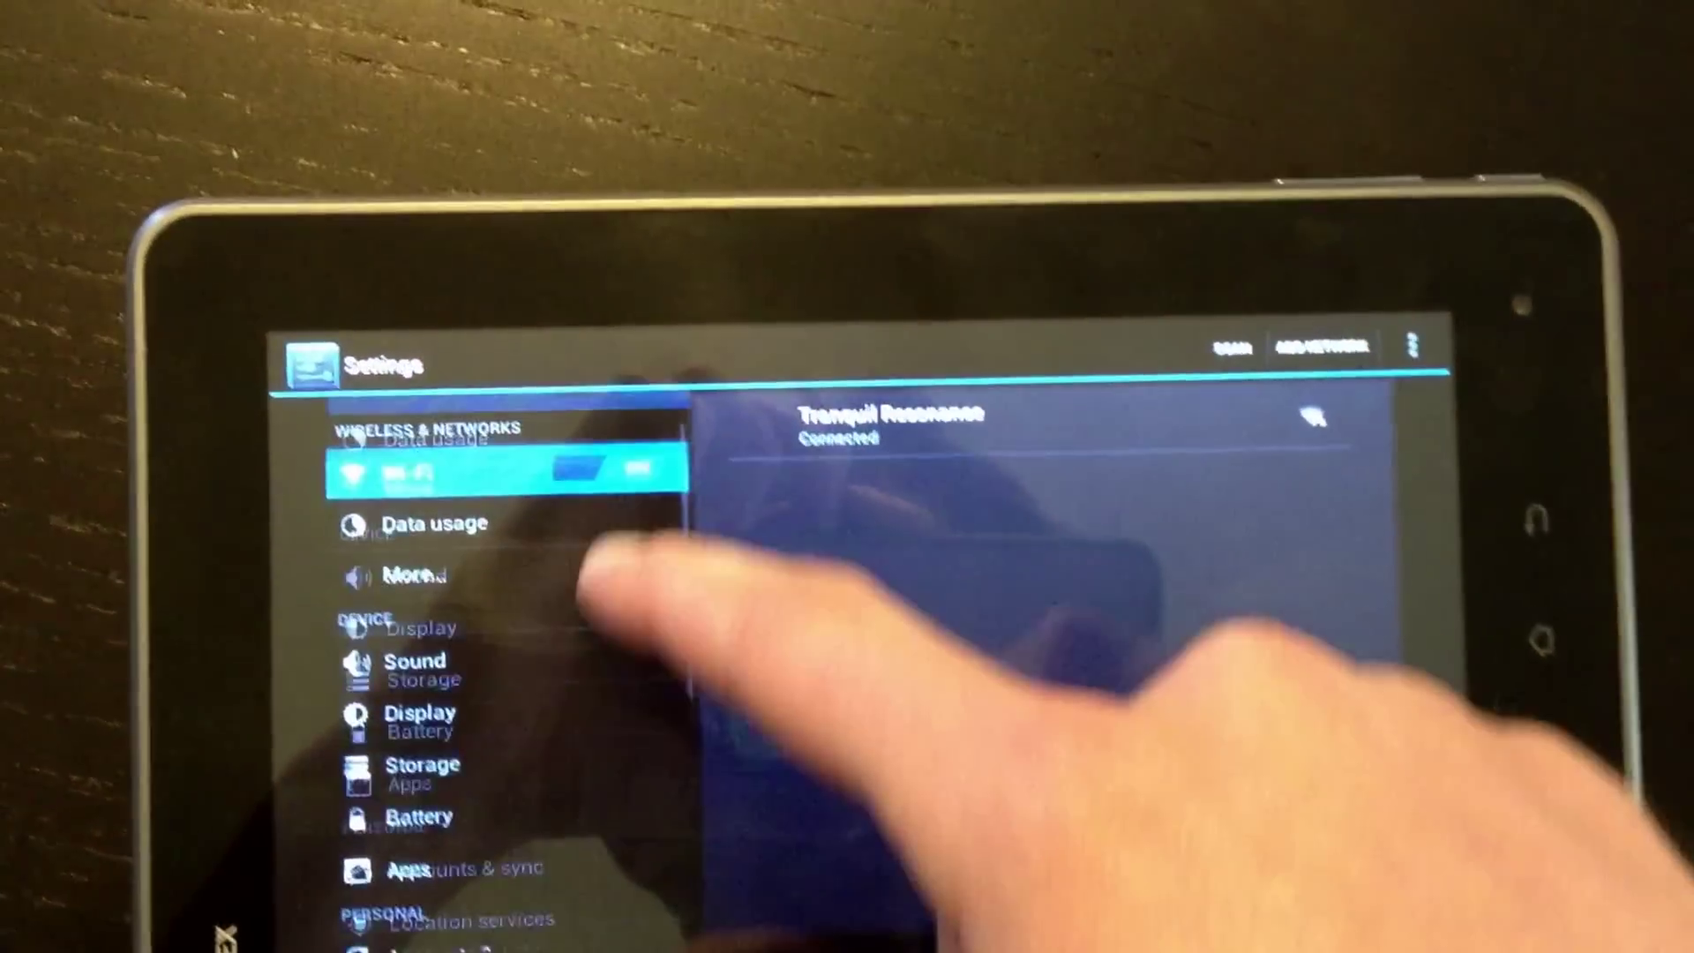
pyautogui.moveTo(643, 567); pyautogui.dragTo(648, 325)
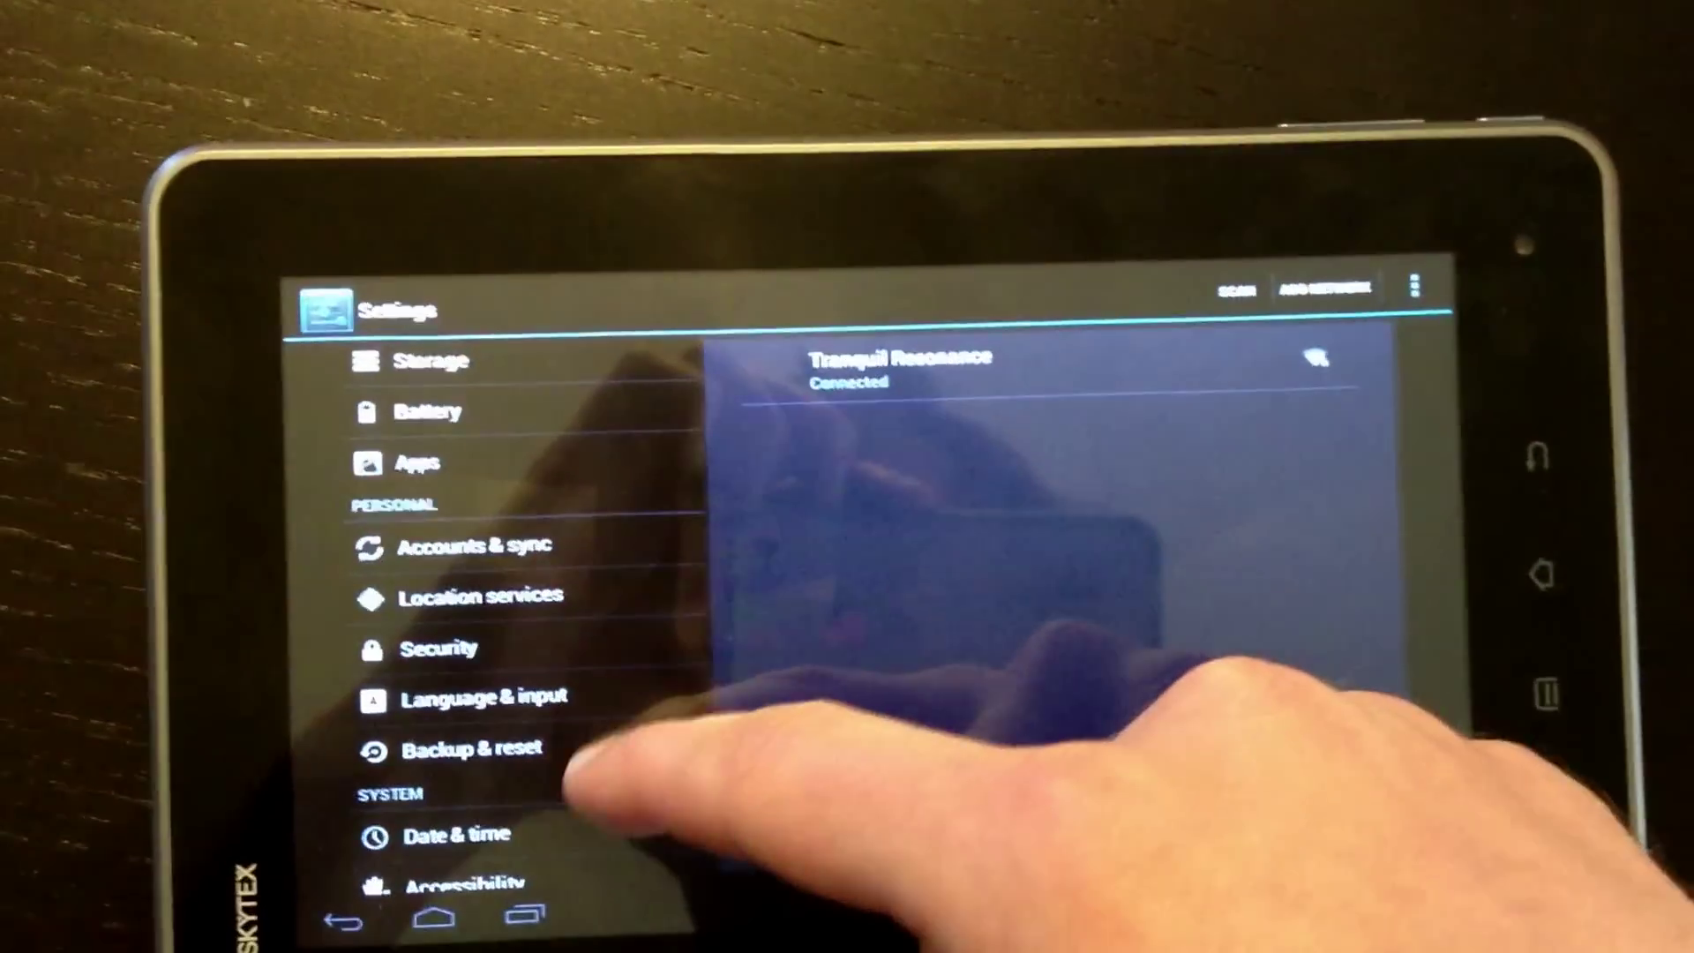
pyautogui.moveTo(623, 737)
pyautogui.mouseDown()
pyautogui.moveTo(624, 530)
pyautogui.moveTo(595, 383)
pyautogui.mouseUp()
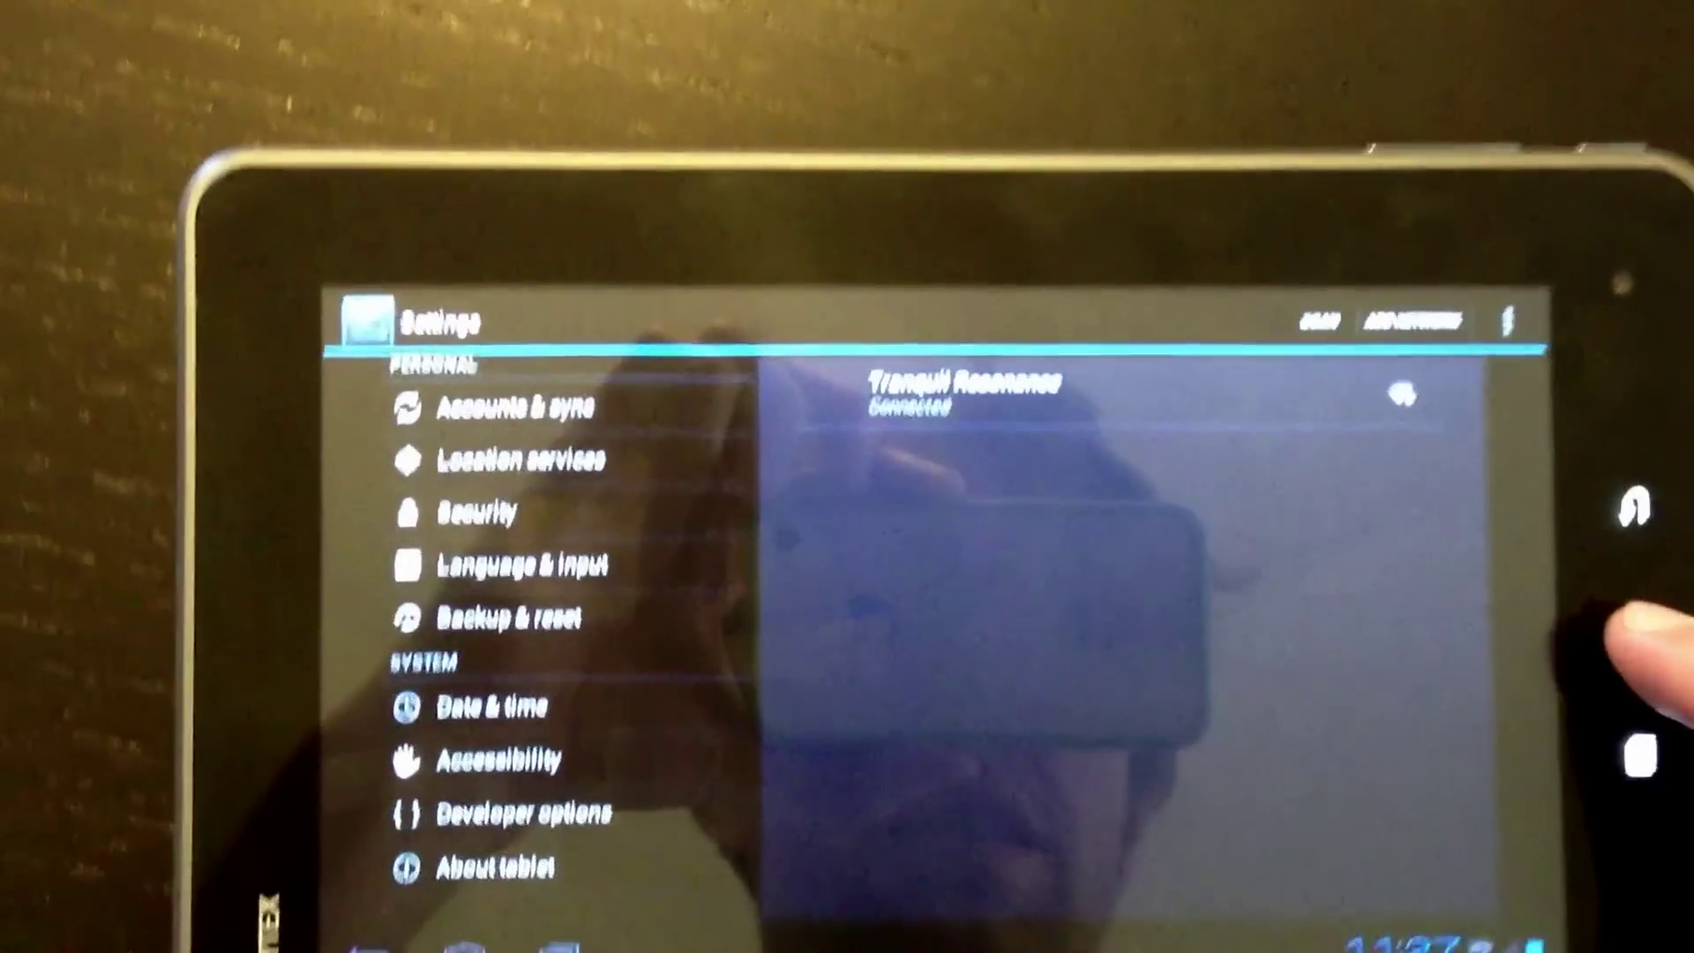
pyautogui.click(1621, 652)
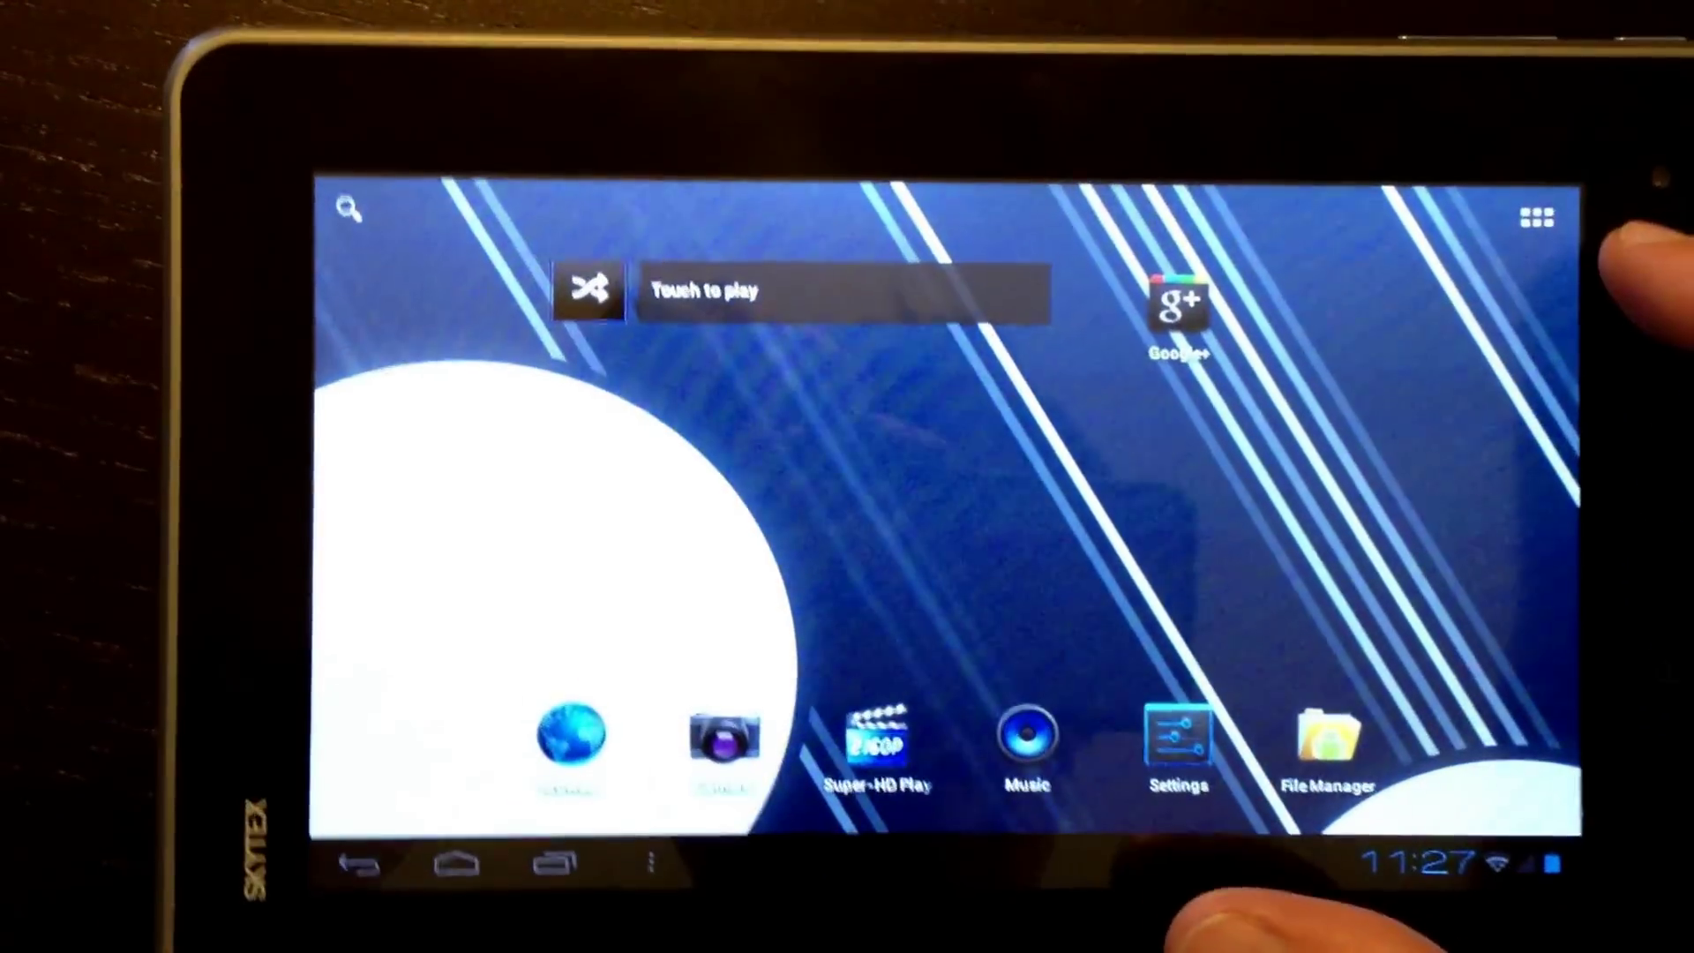
pyautogui.click(1516, 236)
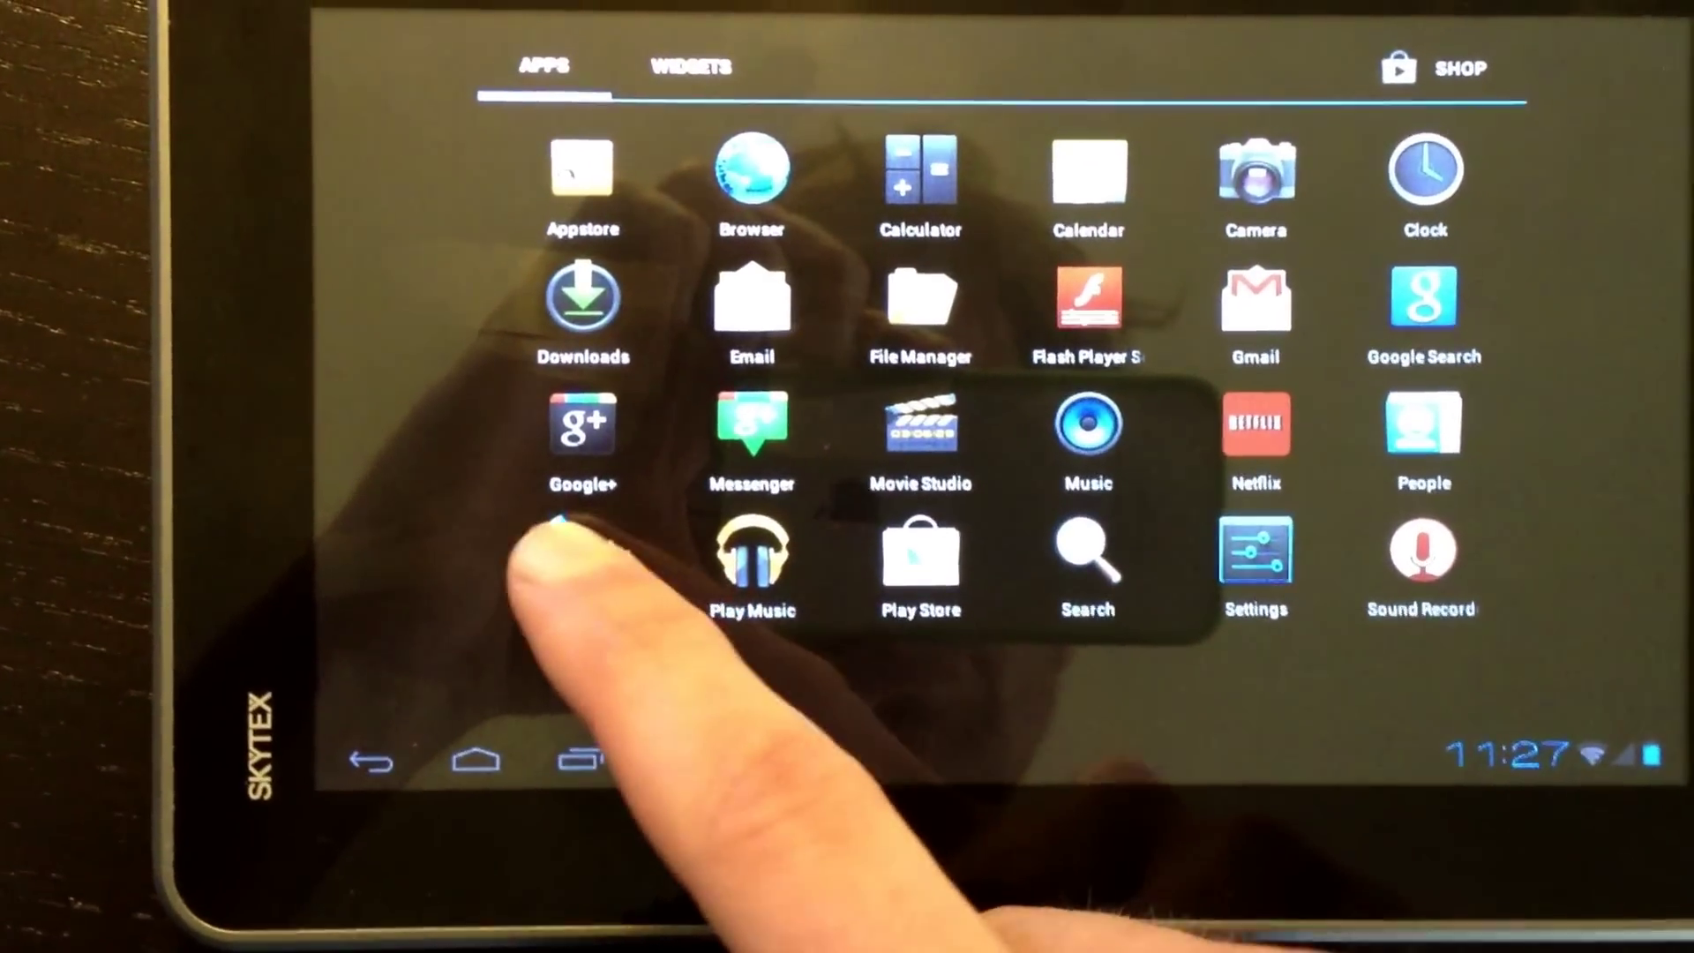
pyautogui.click(560, 557)
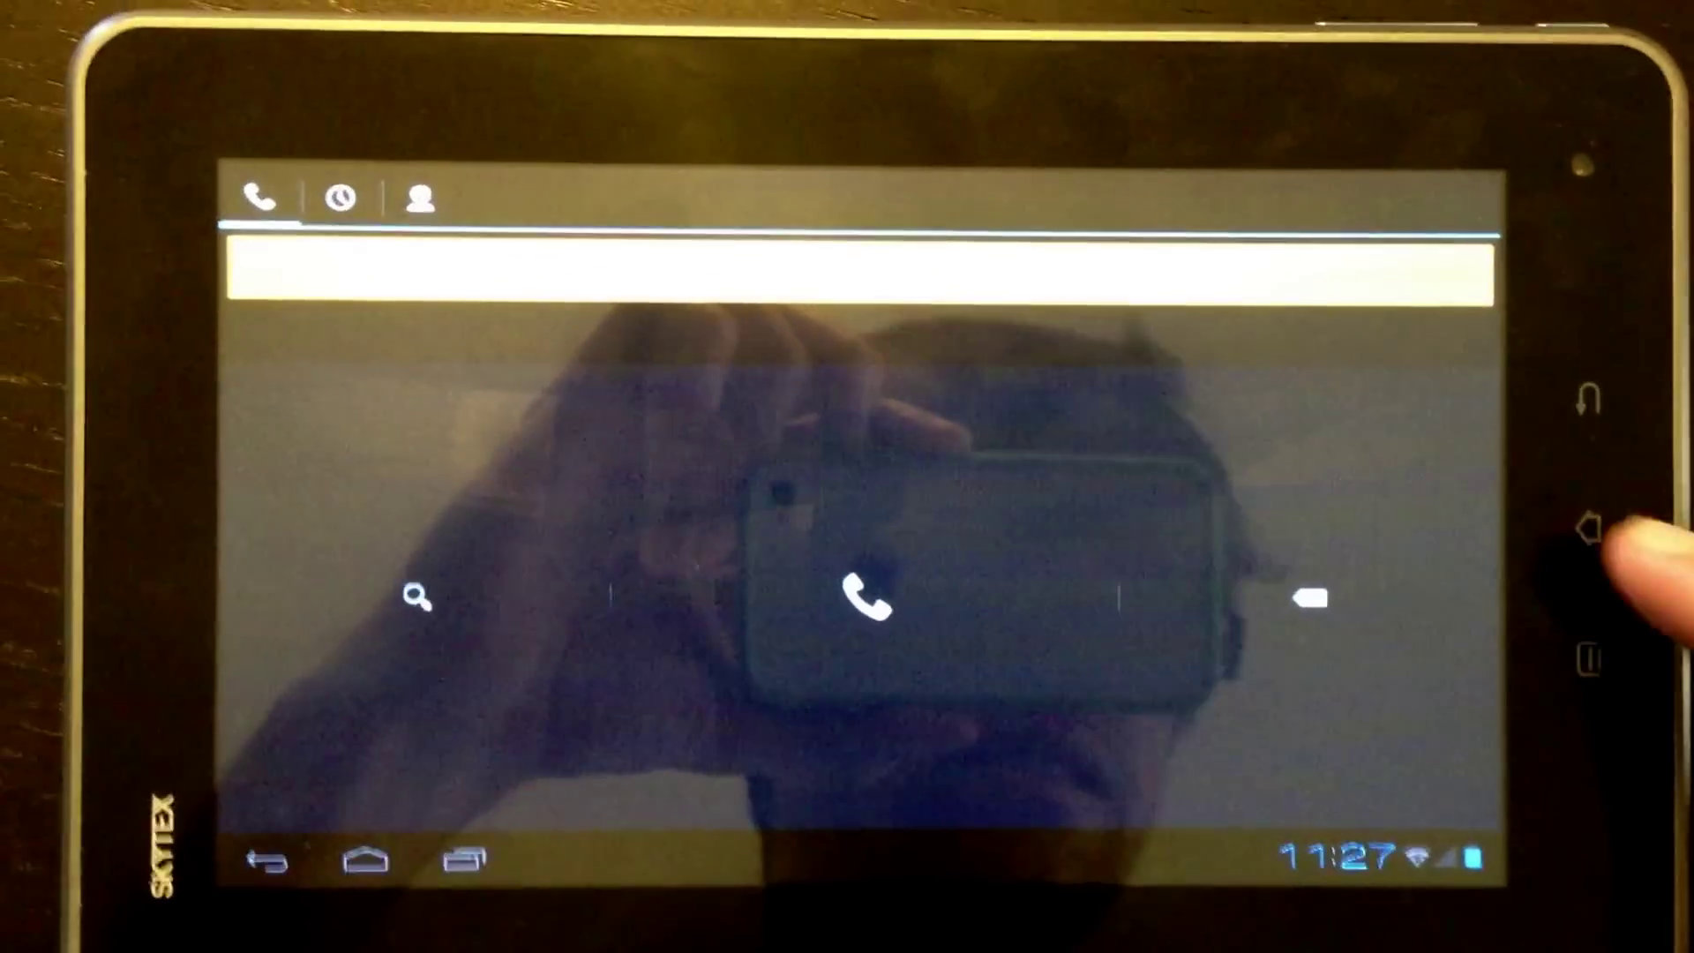
pyautogui.click(1589, 529)
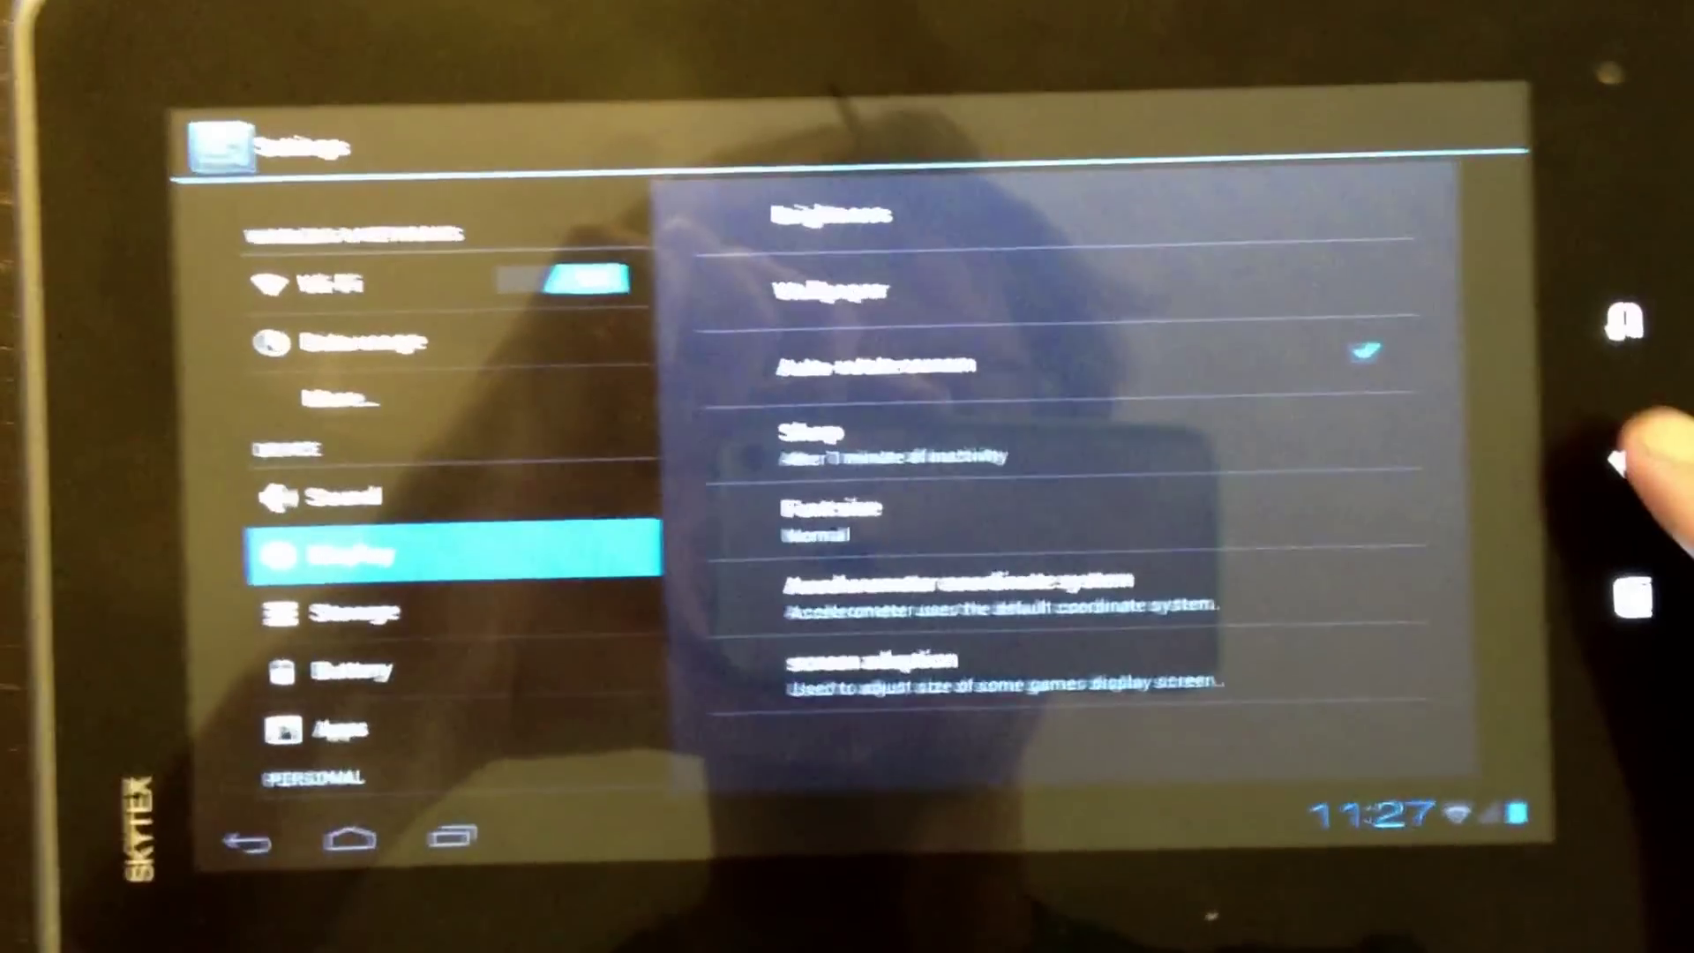
pyautogui.click(1611, 466)
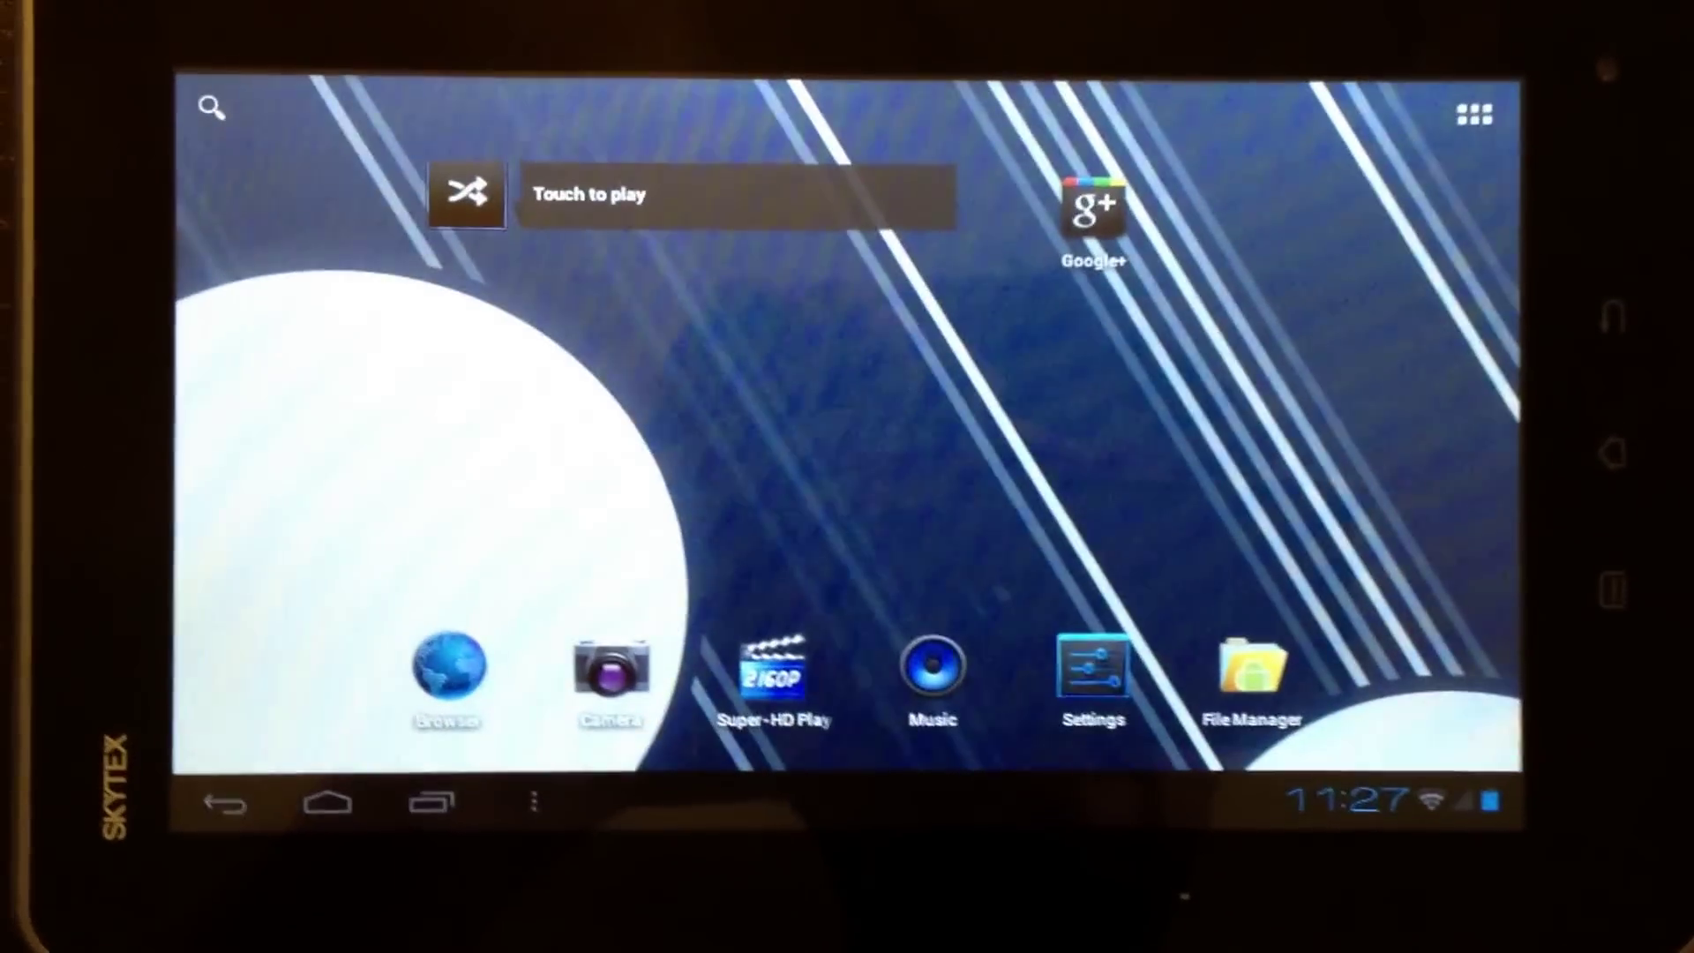
pyautogui.moveTo(1283, 569)
pyautogui.mouseDown()
pyautogui.moveTo(569, 610)
pyautogui.moveTo(1482, 688)
pyautogui.mouseUp()
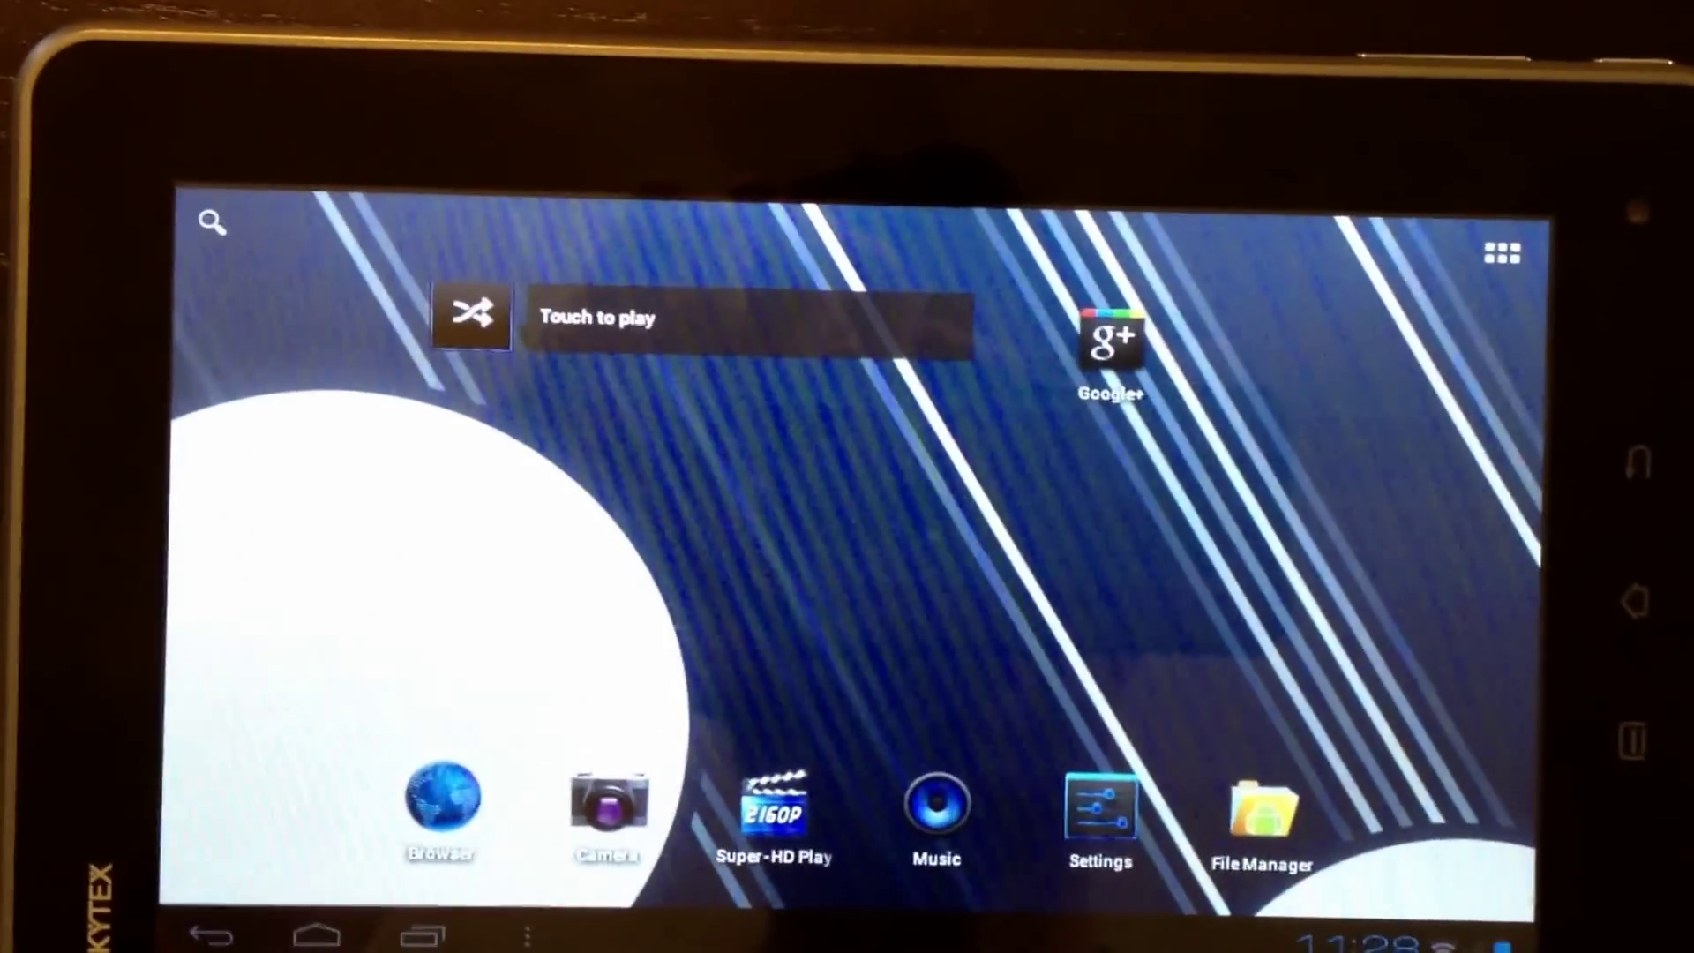